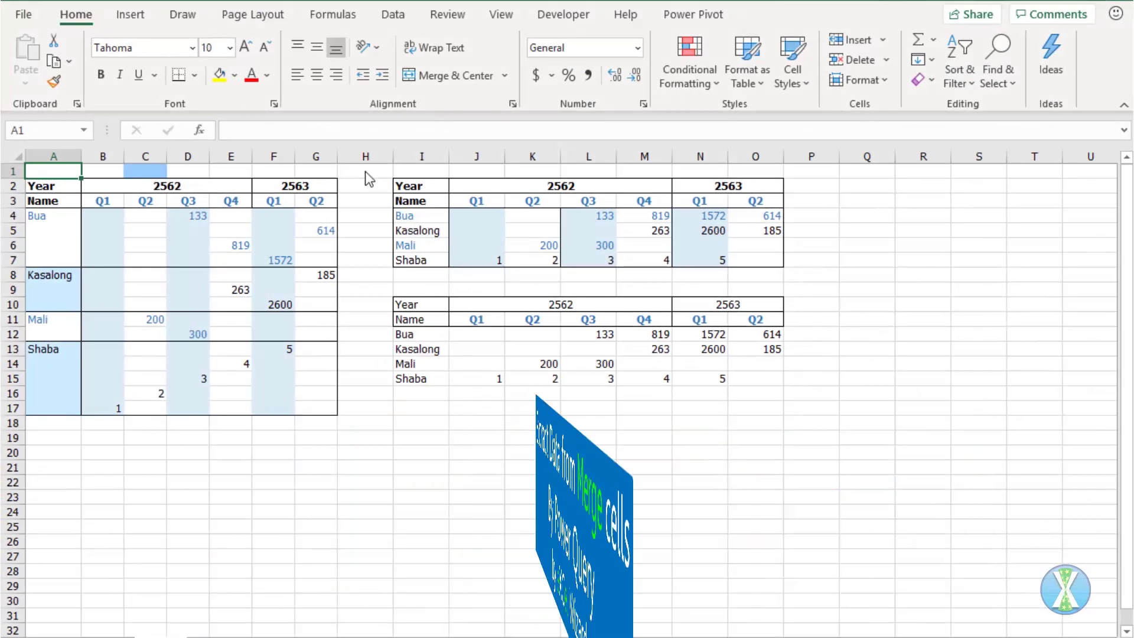
# Step: Inspect the merged Year headings 2562 and 2563 and the merged name cells Bua and Kasalong
pyautogui.press('Down')
pyautogui.press('Right')
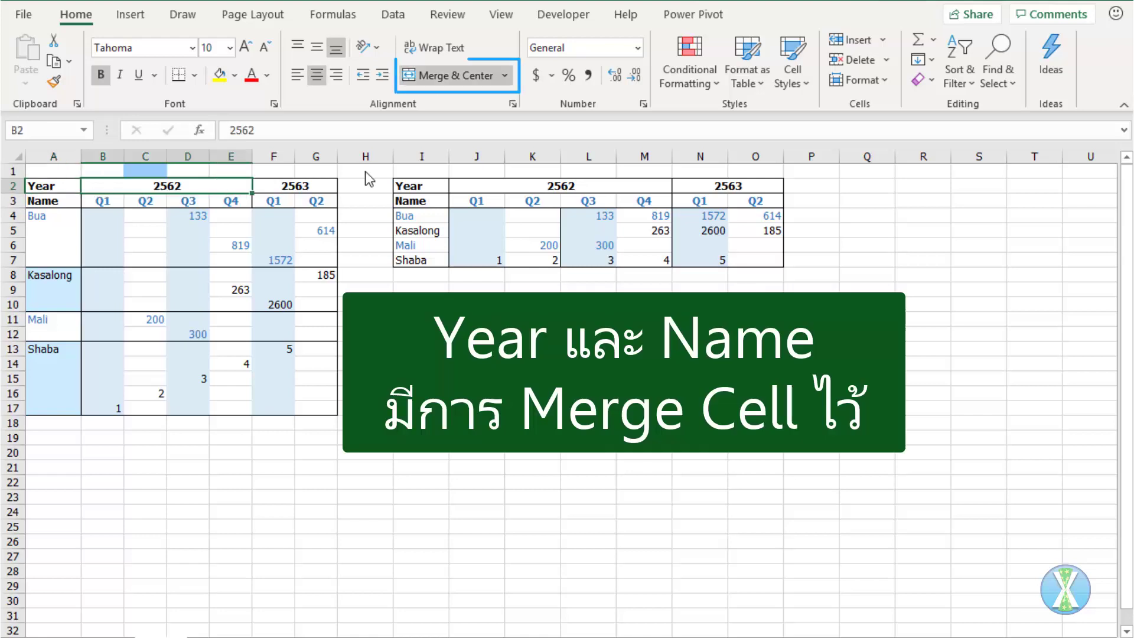
pyautogui.press('Right')
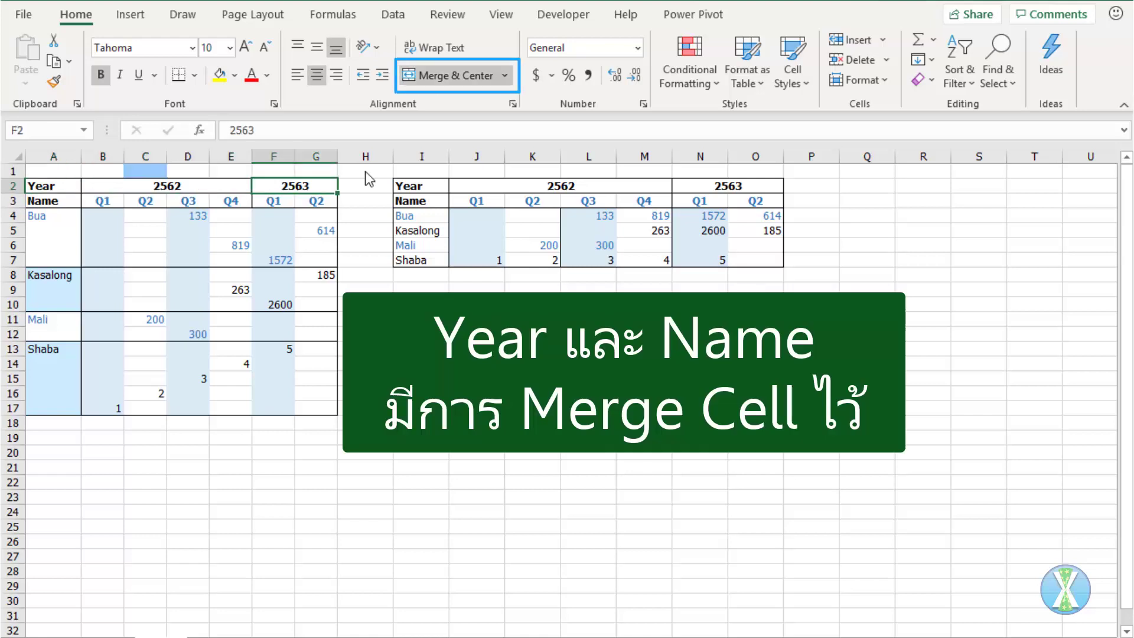
pyautogui.press('Left')
pyautogui.press('Left')
pyautogui.press('Down')
pyautogui.press('Down')
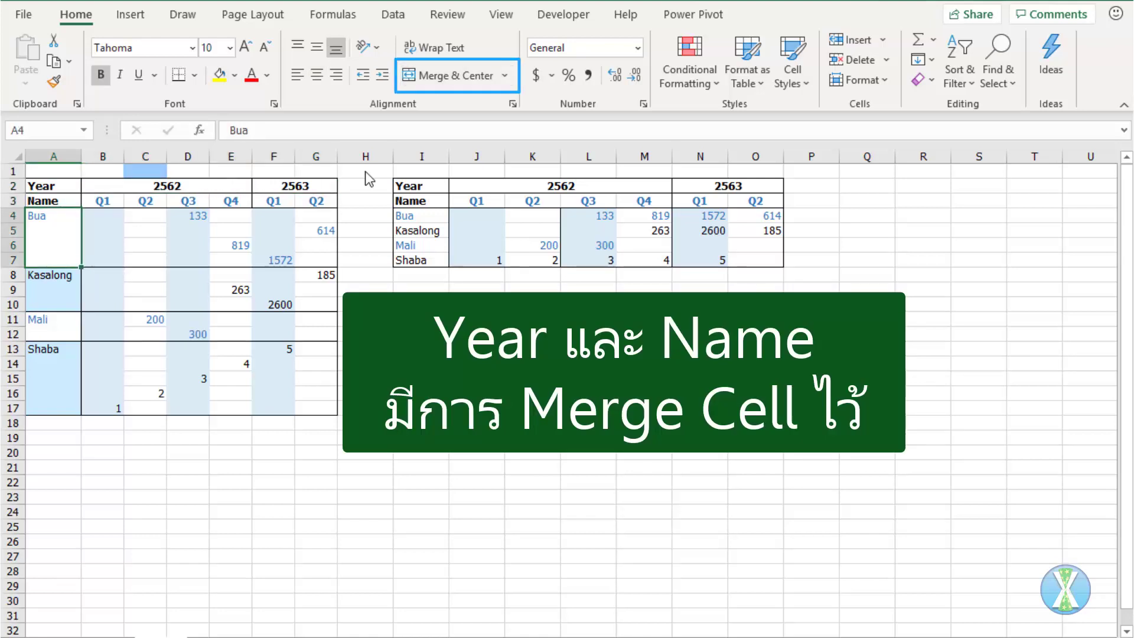
pyautogui.press('Down')
pyautogui.press('Down')
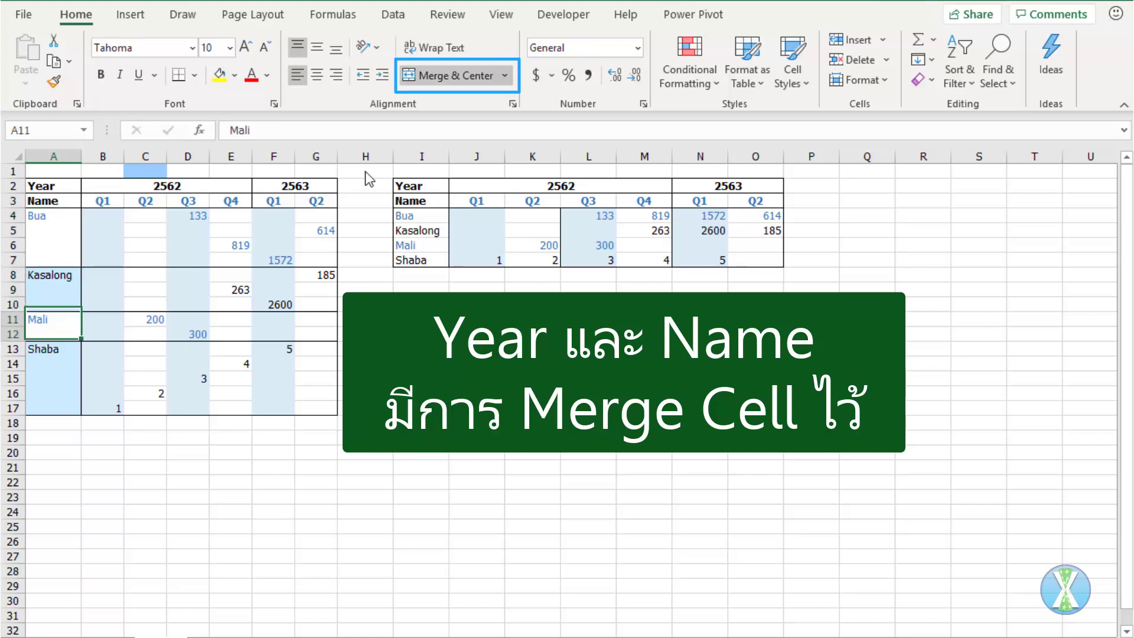
pyautogui.press('Down')
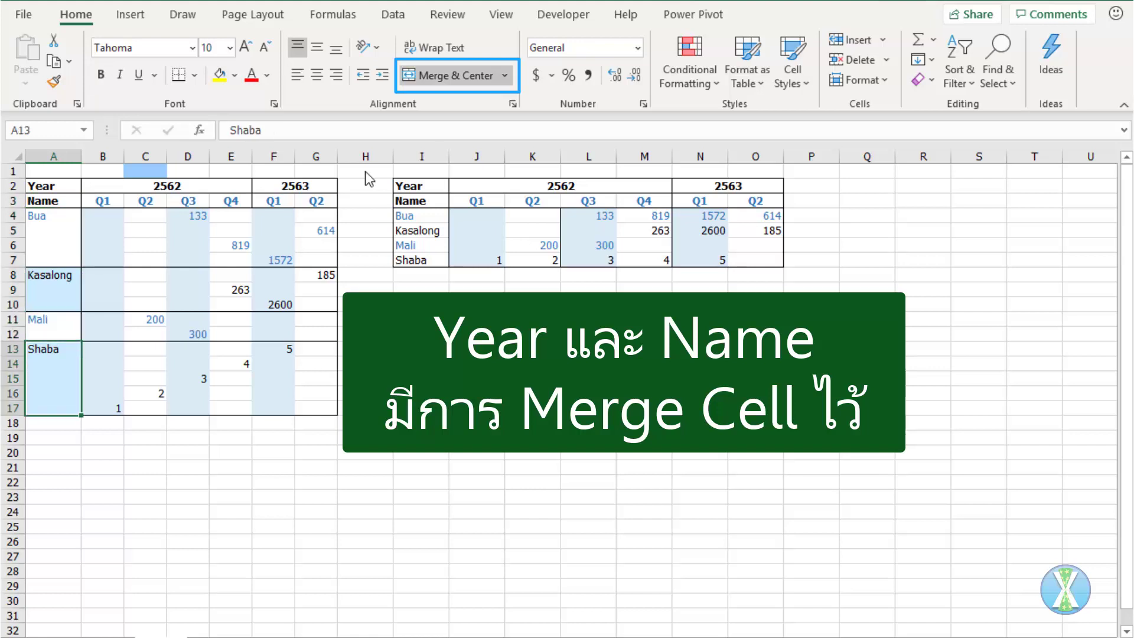
pyautogui.press('Up')
pyautogui.press('Up')
pyautogui.press('Up')
pyautogui.press('Up')
pyautogui.press('Up')
pyautogui.press('Up')
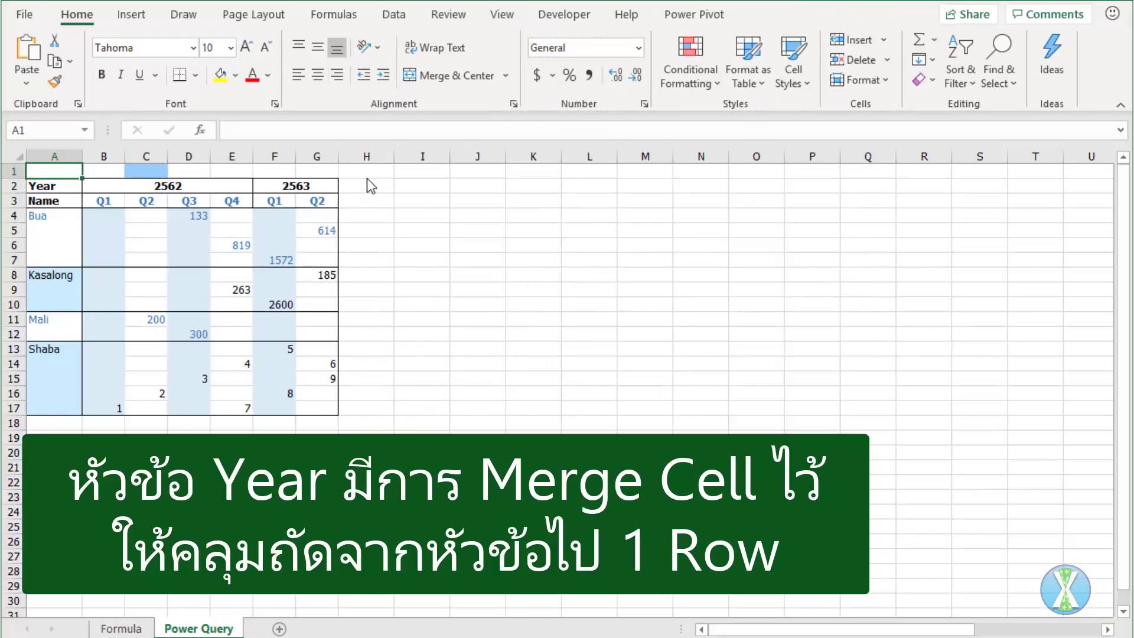
# Step: Convert the whole range A1:G17 into a table with 'My table has headers' ticked
pyautogui.hotkey('ctrl', 'a')
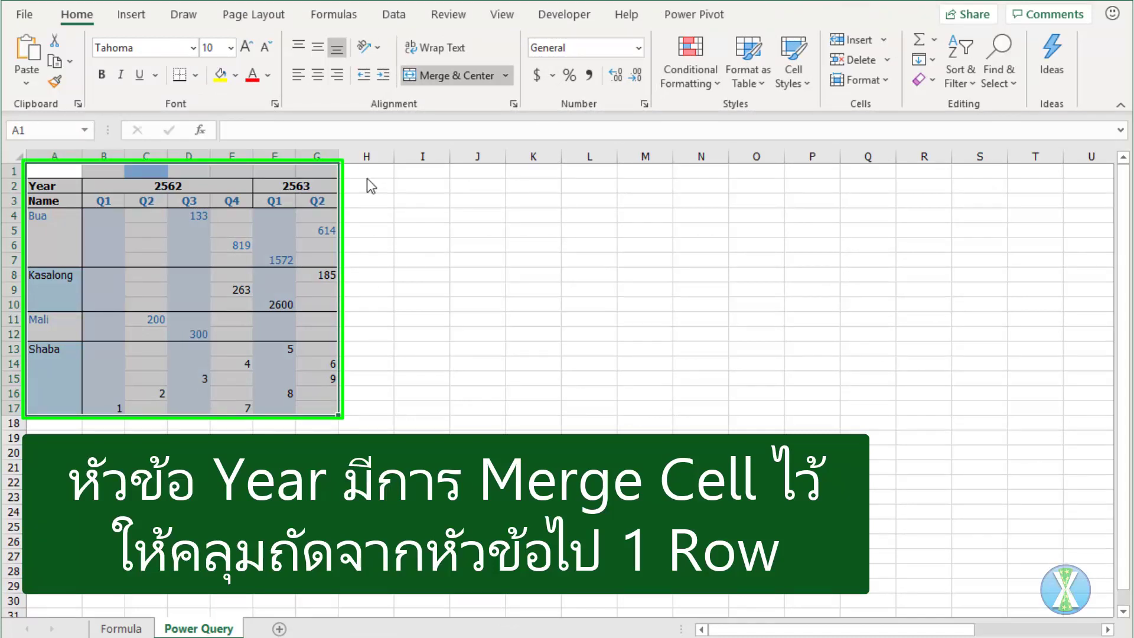
pyautogui.click(146, 18)
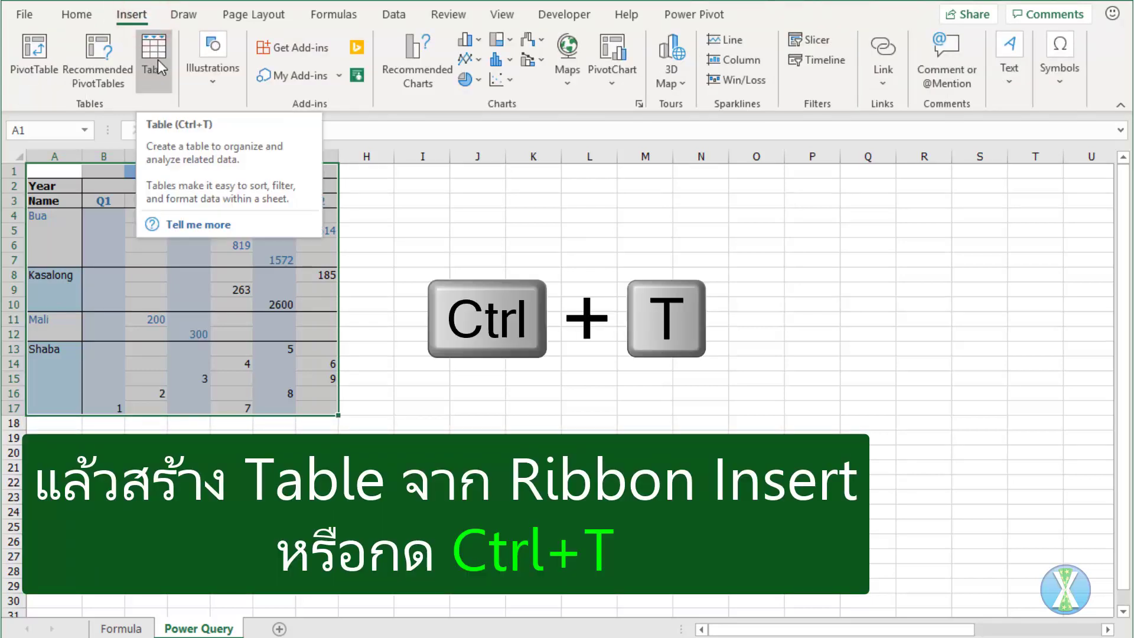
pyautogui.click(155, 53)
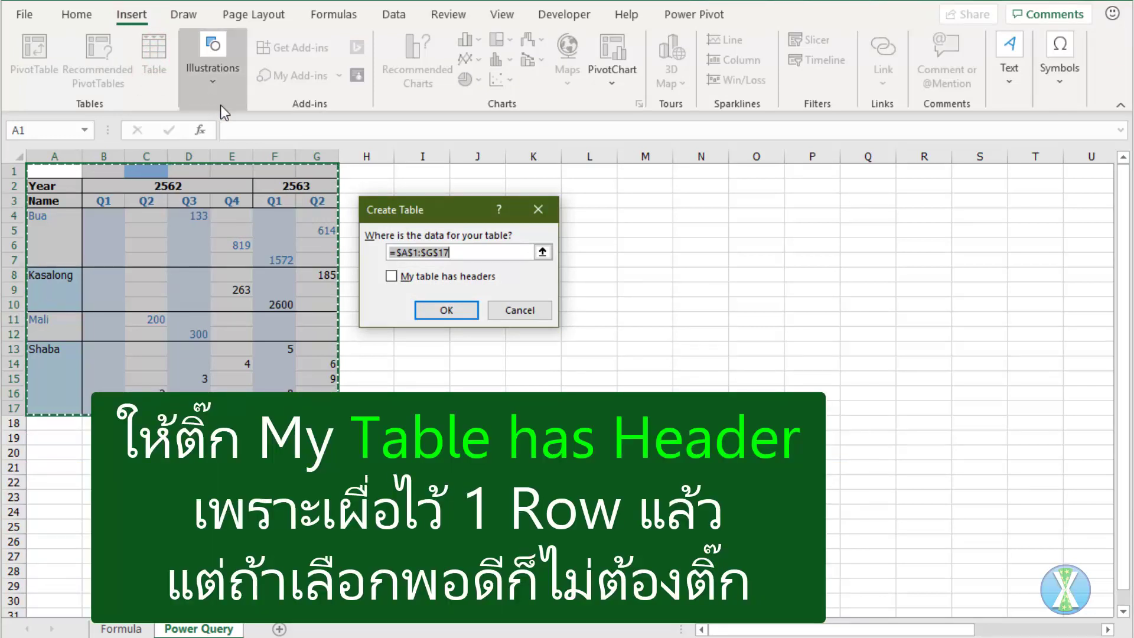
pyautogui.click(396, 276)
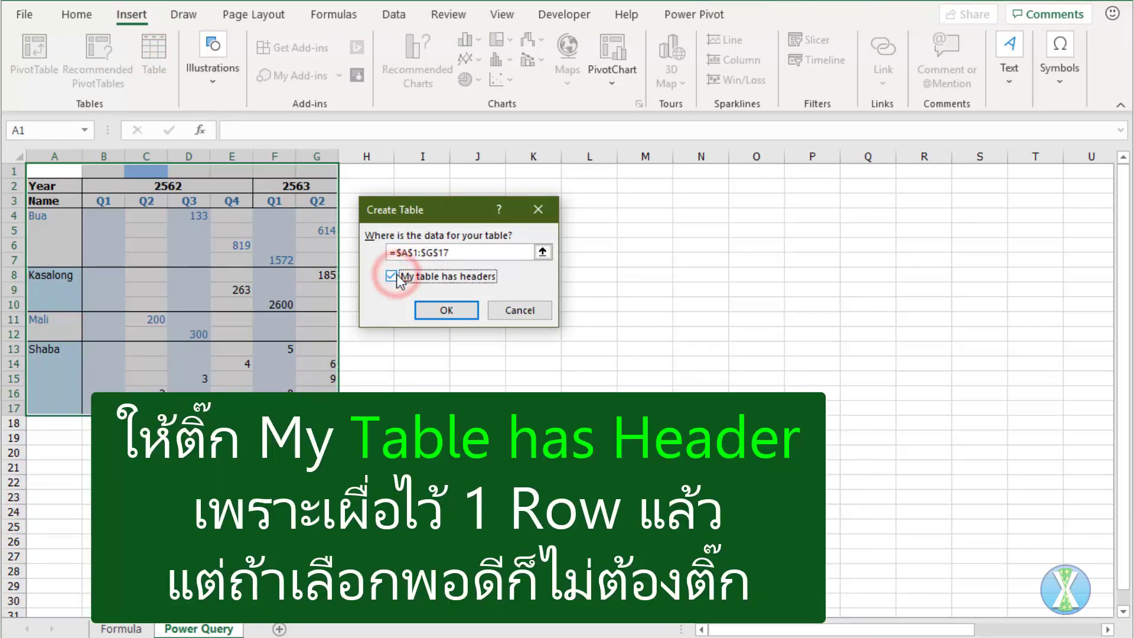
pyautogui.click(447, 312)
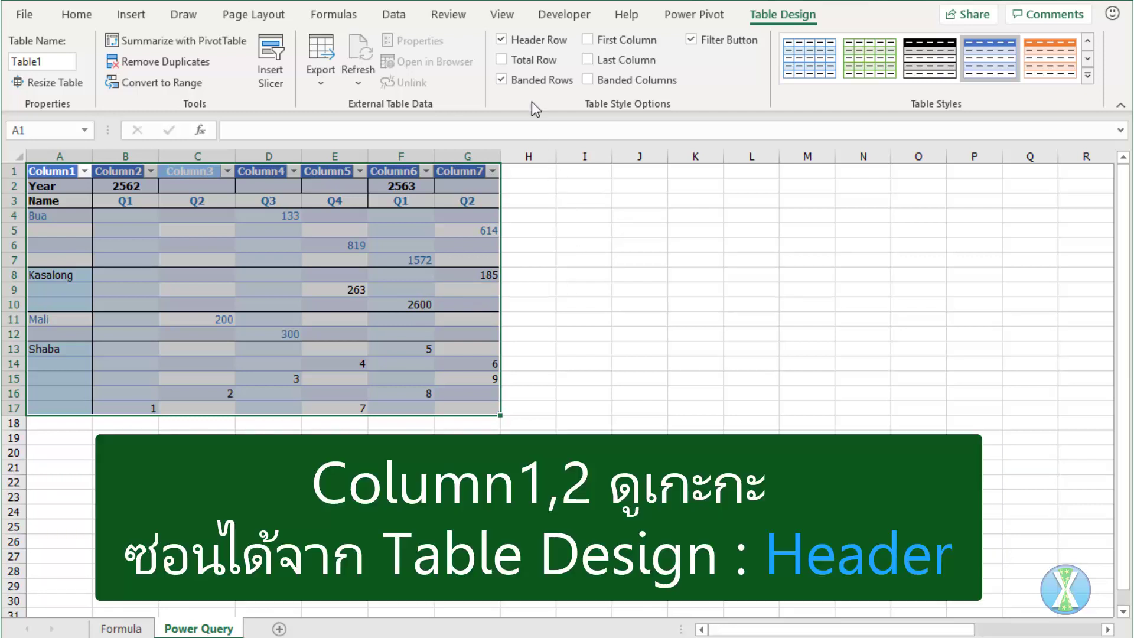
# Step: Turn off the table's header row and apply the plain light grey table style
pyautogui.click(502, 40)
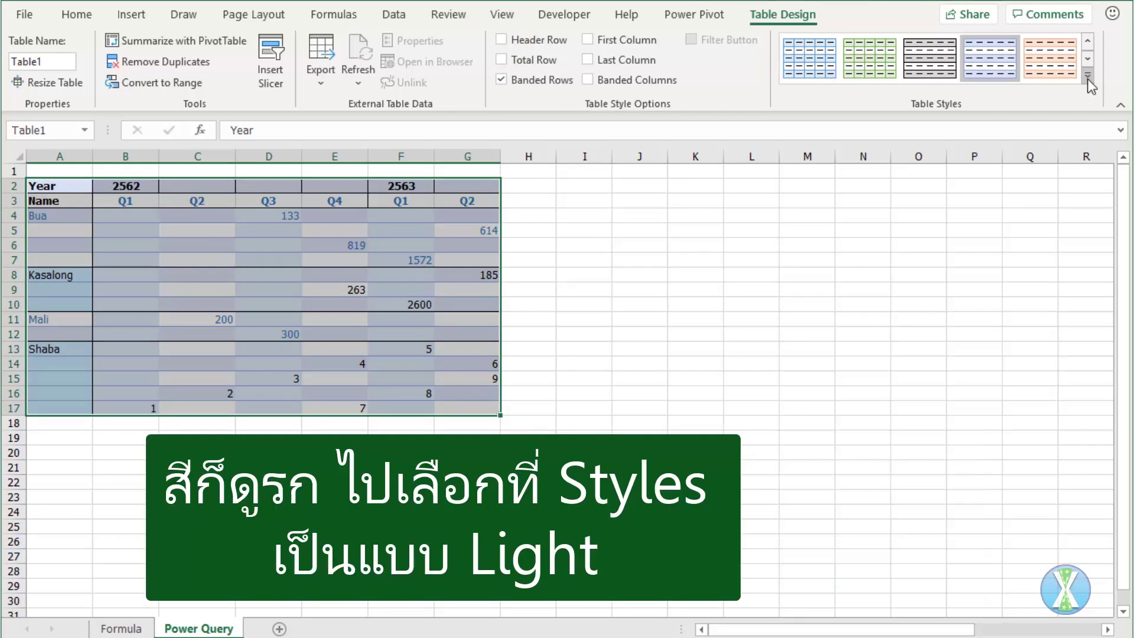
pyautogui.click(1087, 76)
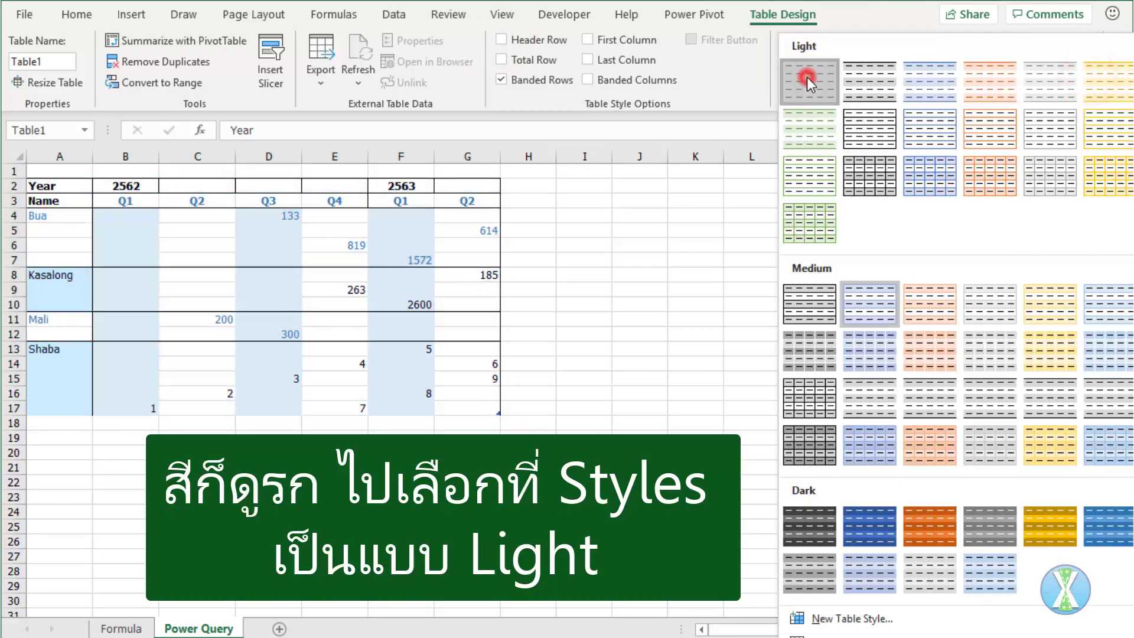
pyautogui.click(807, 76)
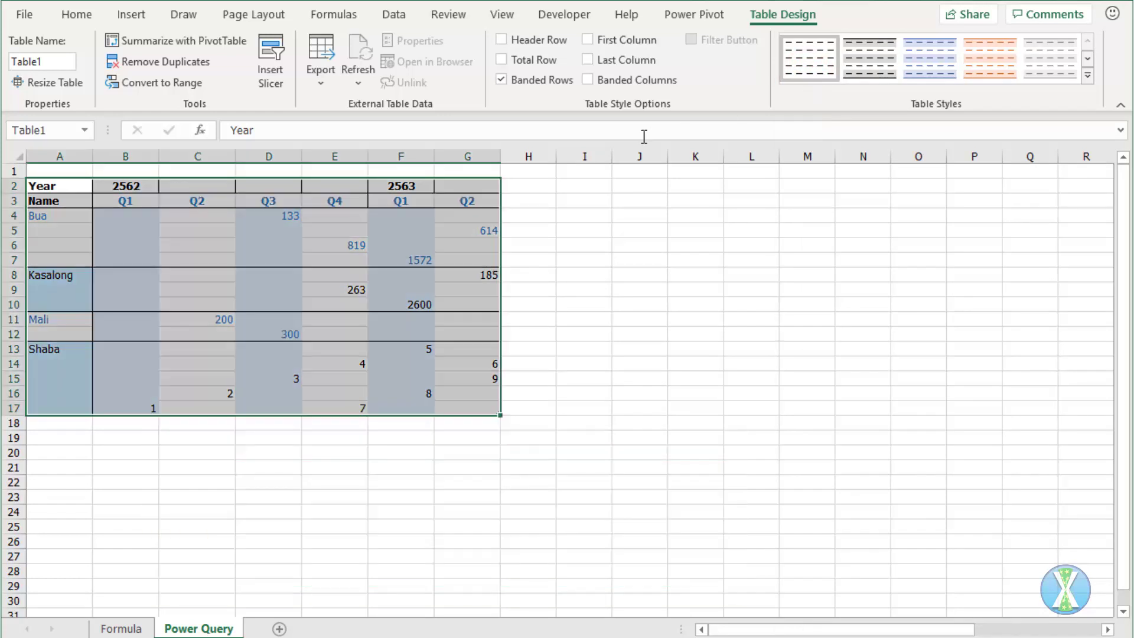
# Step: Make columns B through G narrow and equally wide
pyautogui.moveTo(470, 157); pyautogui.dragTo(136, 144)
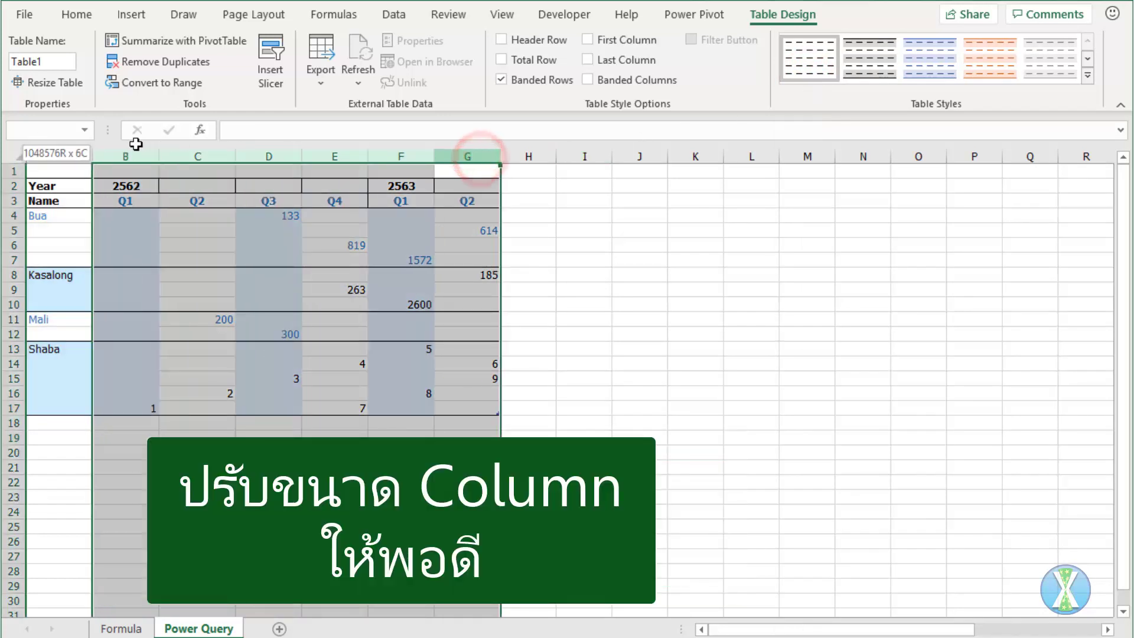
pyautogui.doubleClick(158, 156)
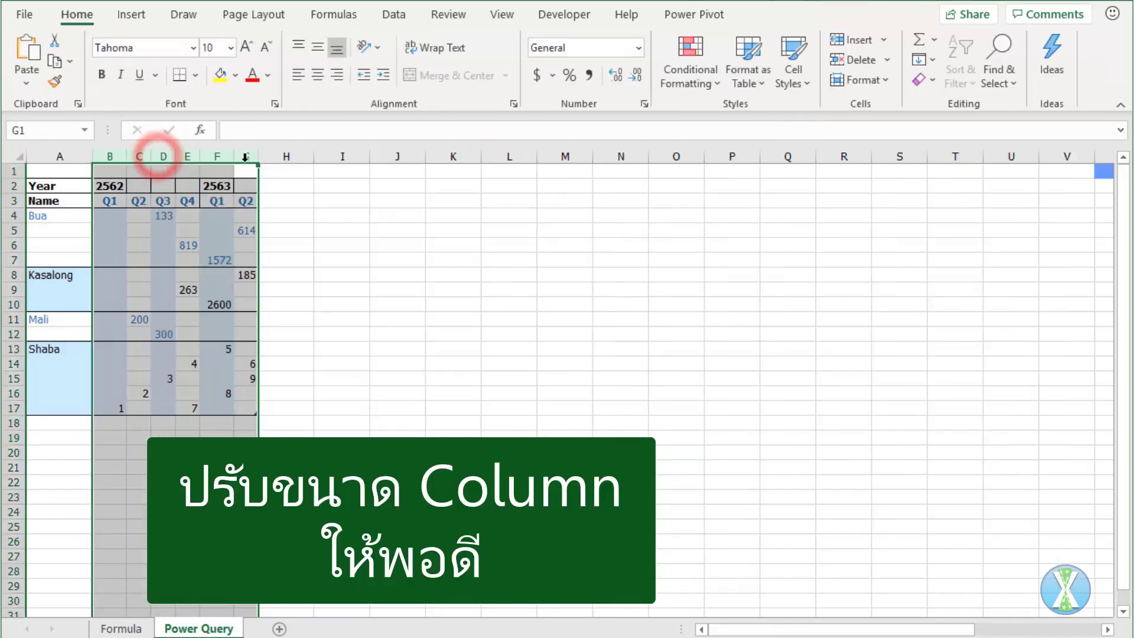
pyautogui.moveTo(257, 157); pyautogui.dragTo(268, 156)
# Step: Load the table into Power Query with From Table/Range
pyautogui.click(279, 201)
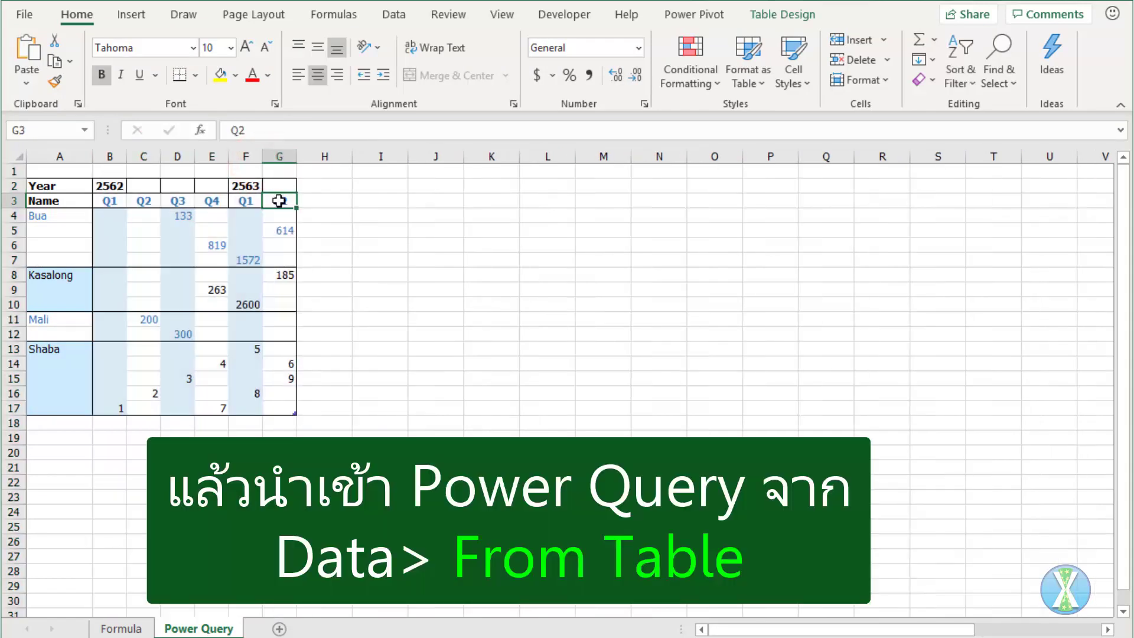
pyautogui.click(391, 16)
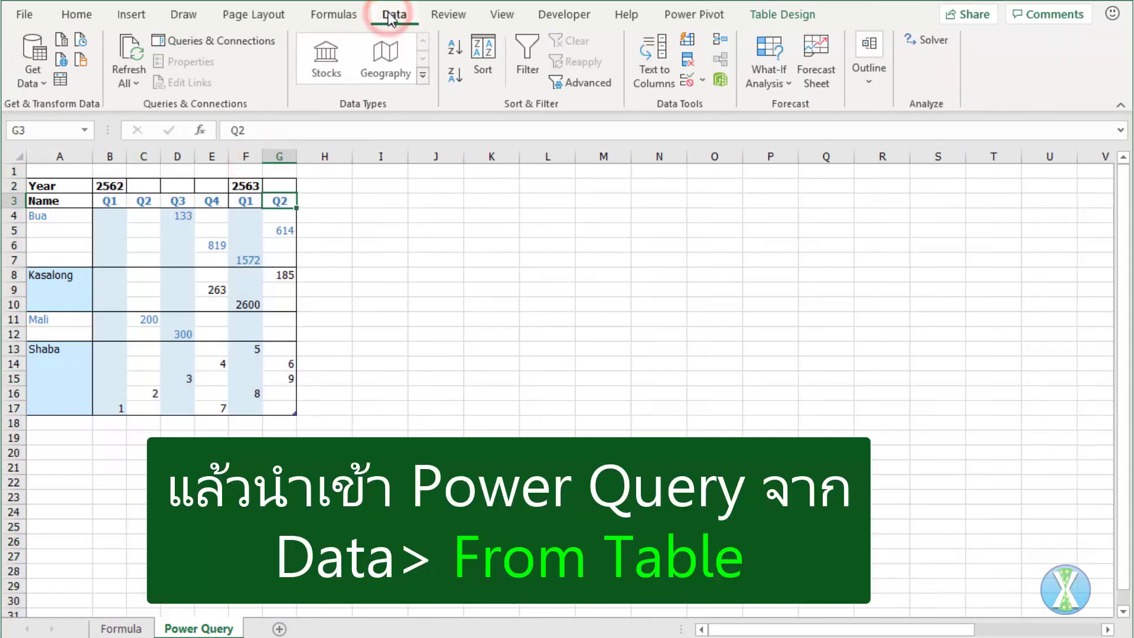
pyautogui.click(59, 81)
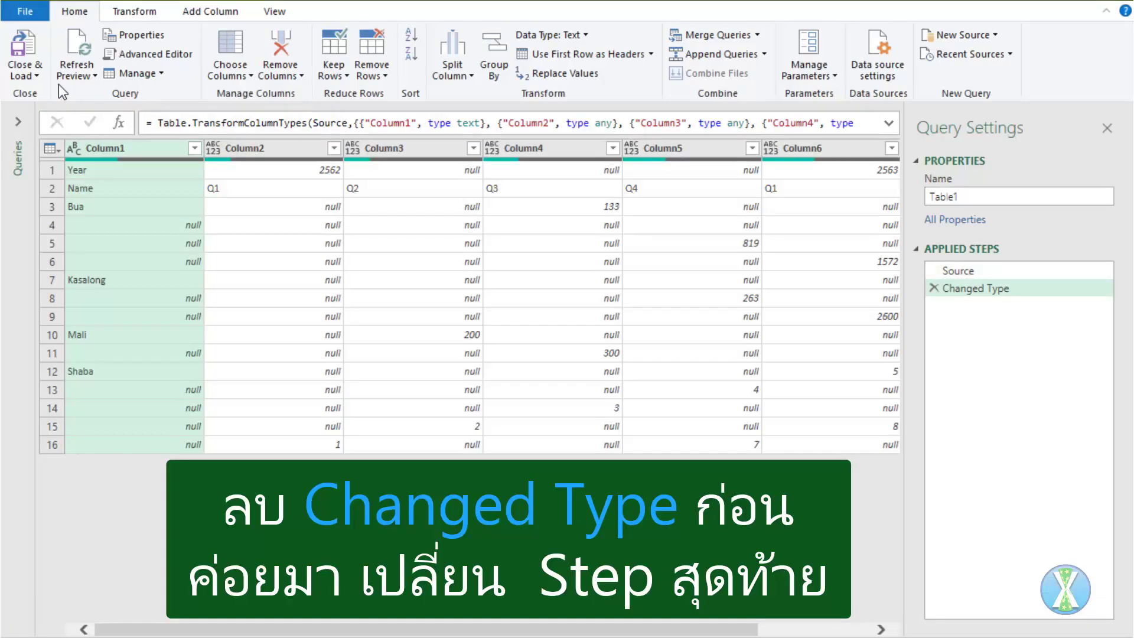
# Step: Delete the Changed Type step and fill the names down Column1
pyautogui.click(933, 287)
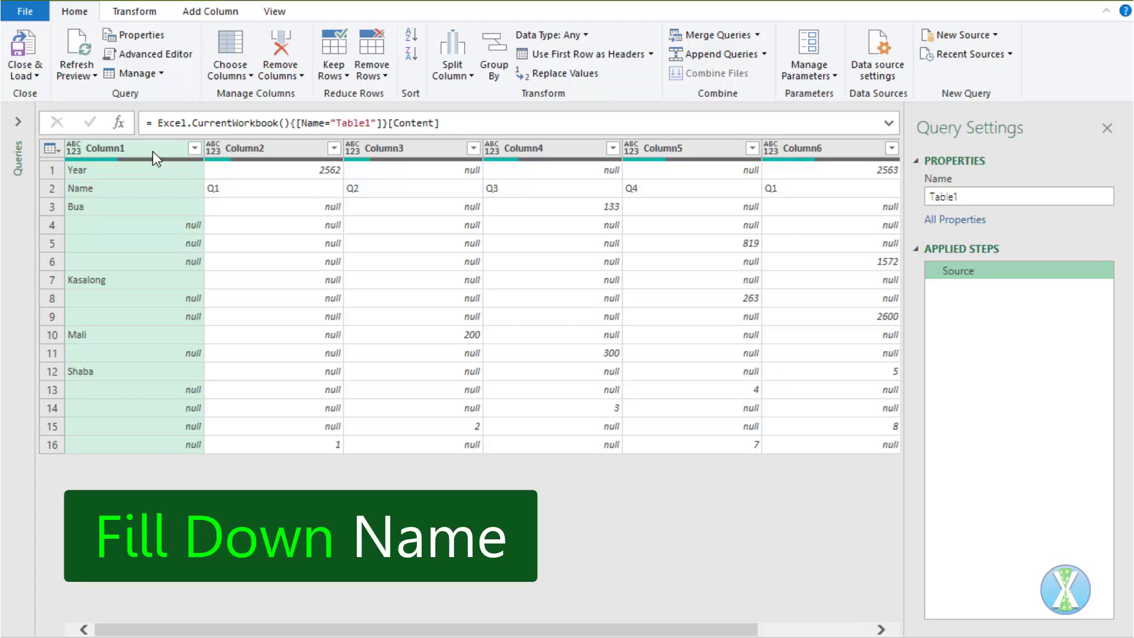
pyautogui.rightClick(152, 151)
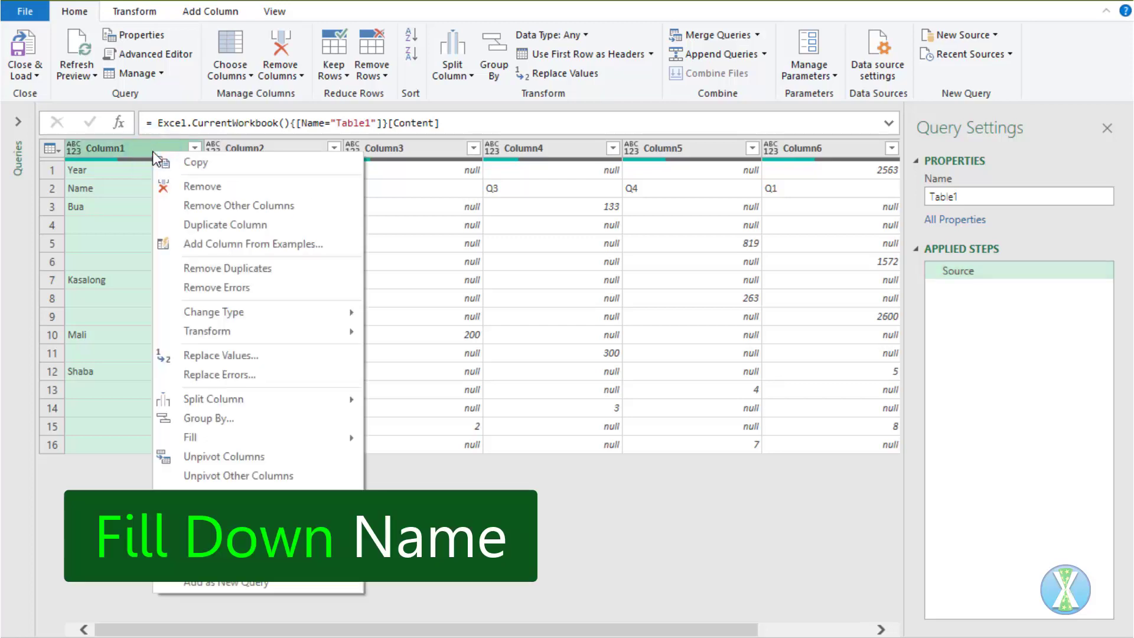
pyautogui.moveTo(231, 437)
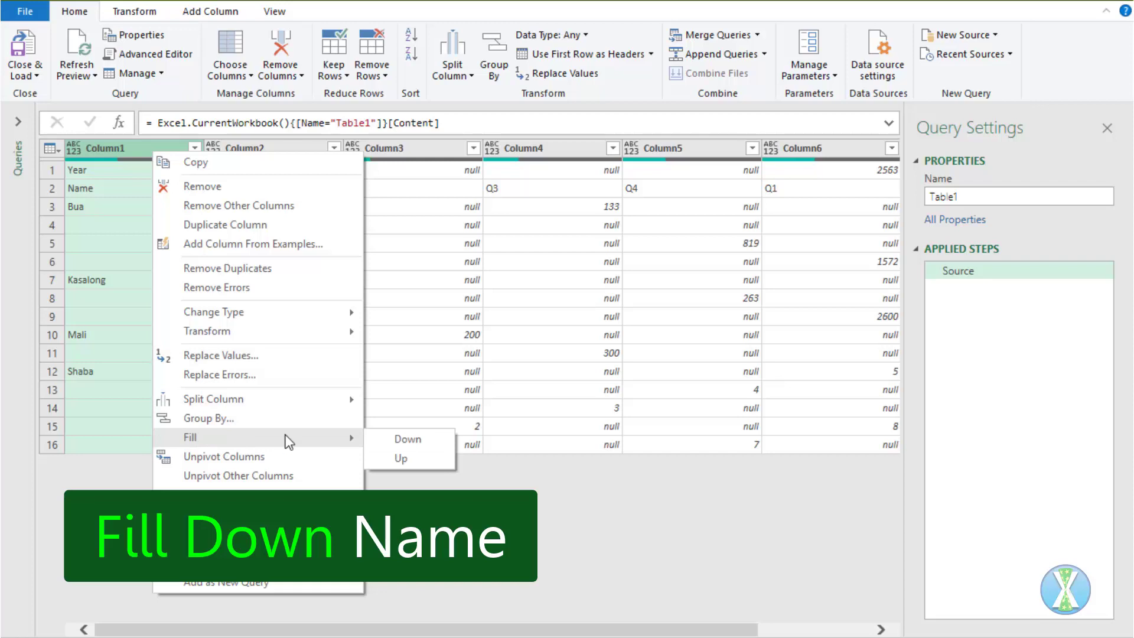
pyautogui.click(411, 445)
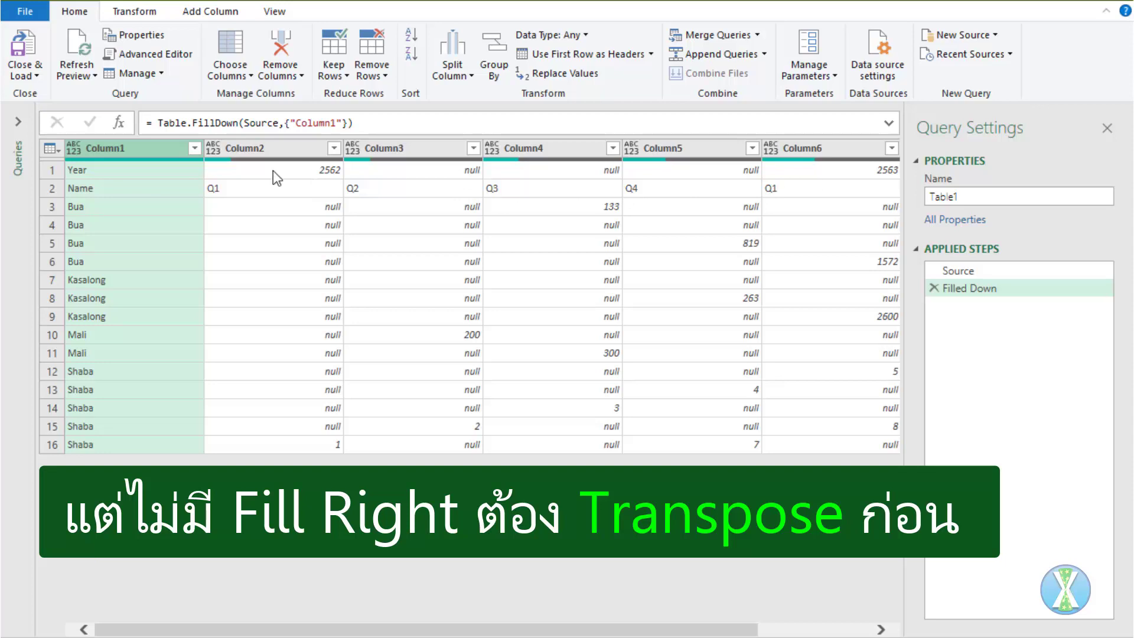
# Step: Transpose the table, fill years 2562 and 2563 down Column1, and select Column1 with Column2
pyautogui.click(129, 13)
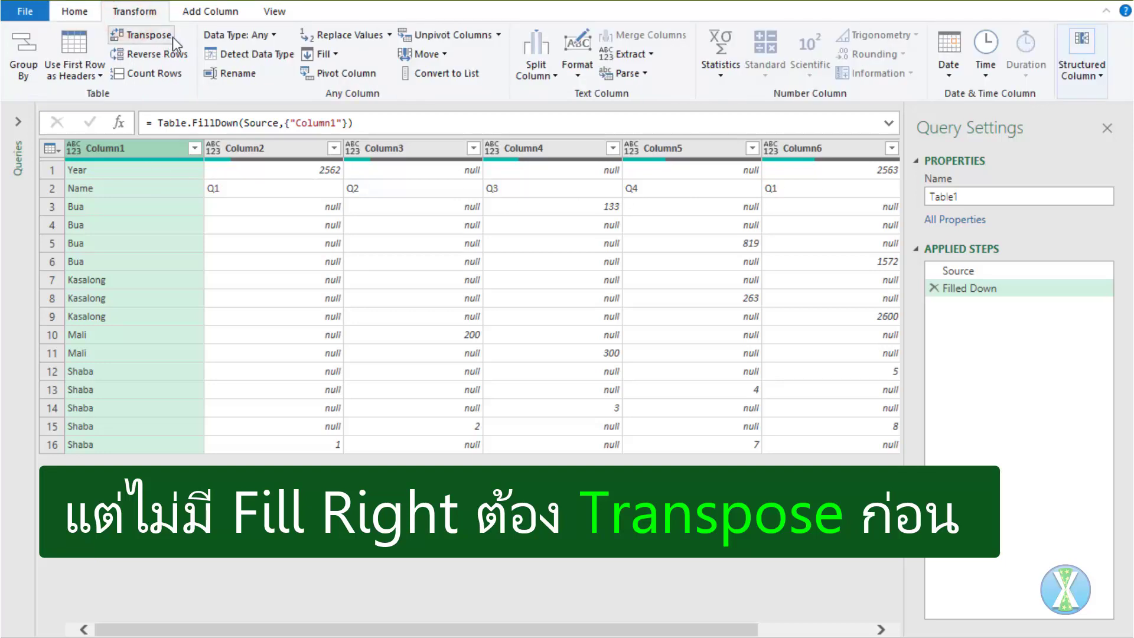
pyautogui.click(173, 37)
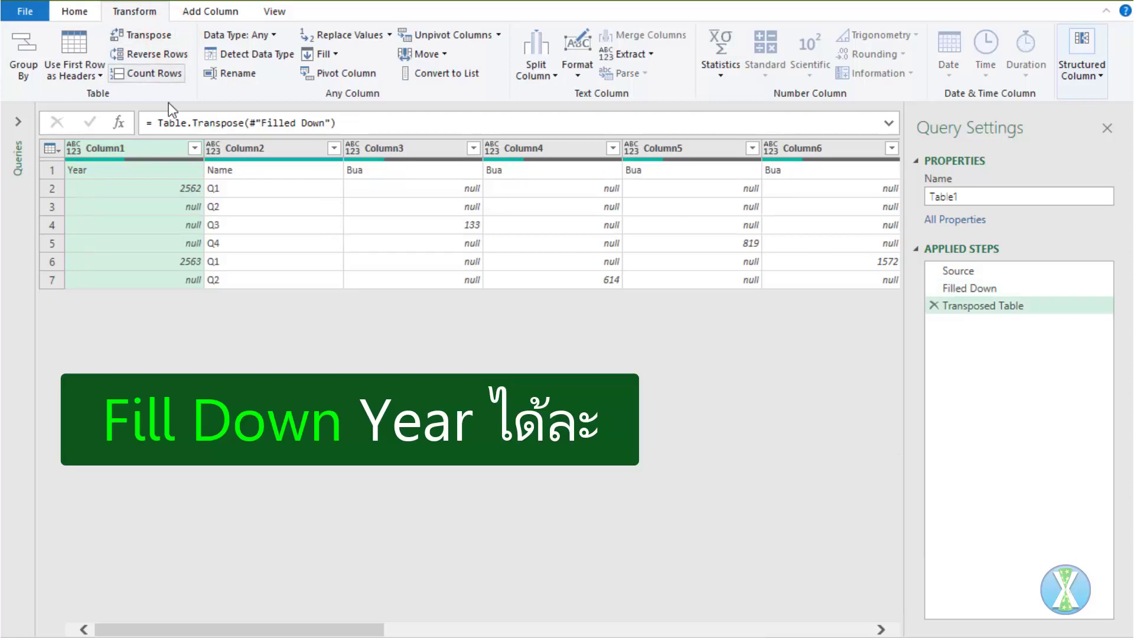
pyautogui.rightClick(155, 148)
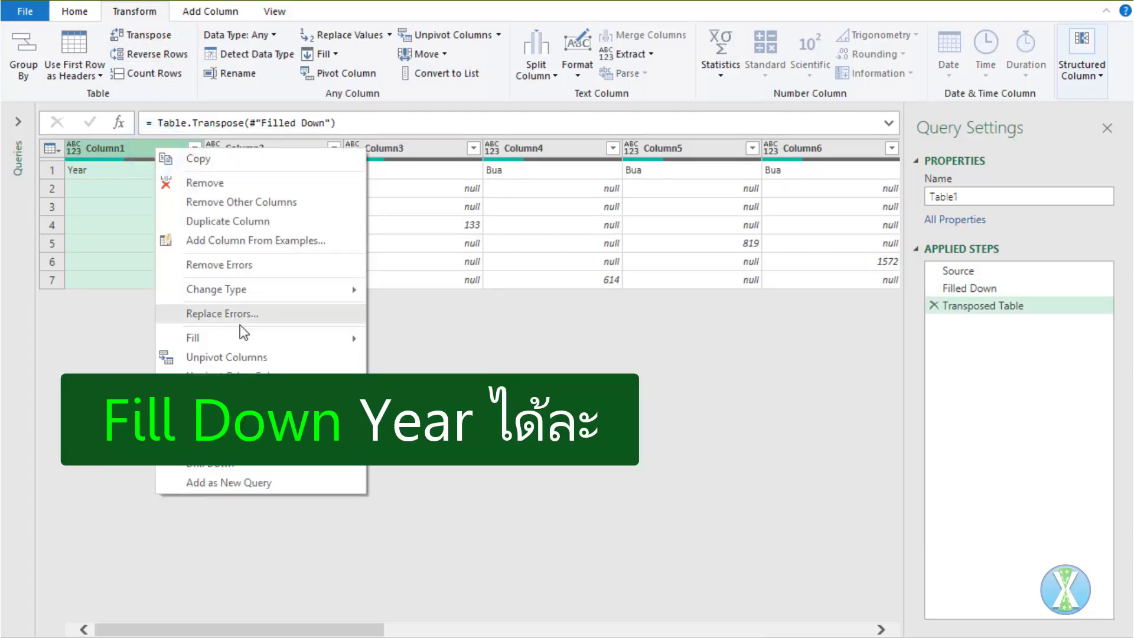
pyautogui.moveTo(257, 338)
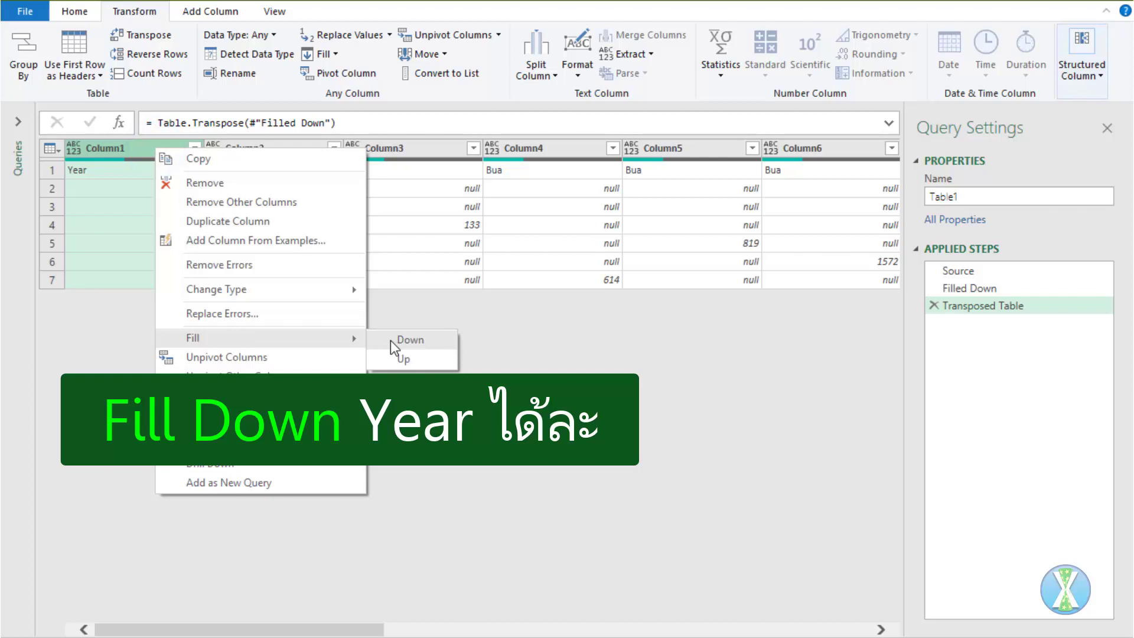
pyautogui.click(391, 341)
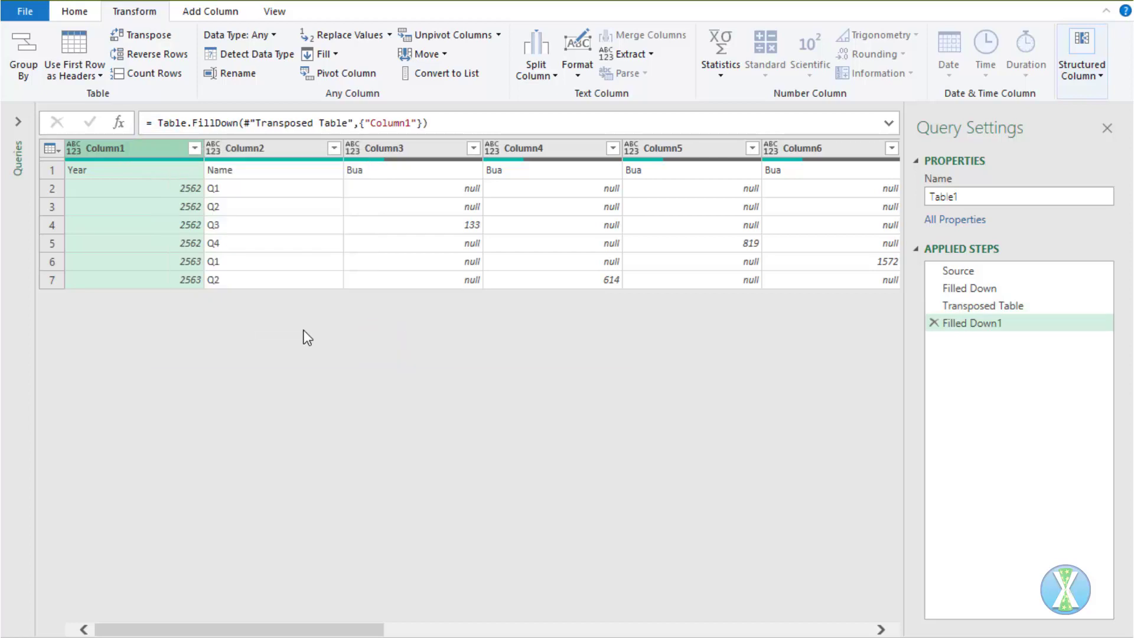
pyautogui.keyDown('ctrl'); pyautogui.click(275, 149); pyautogui.keyUp('ctrl')
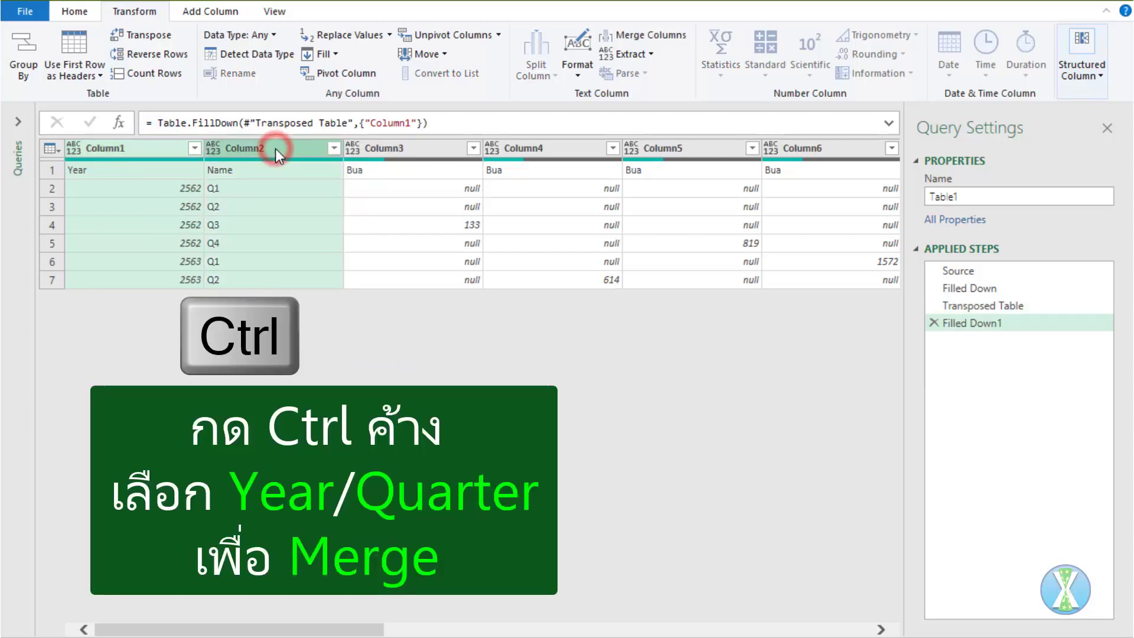
# Step: Start merging Column1 and Column2 with a custom separator
pyautogui.rightClick(275, 147)
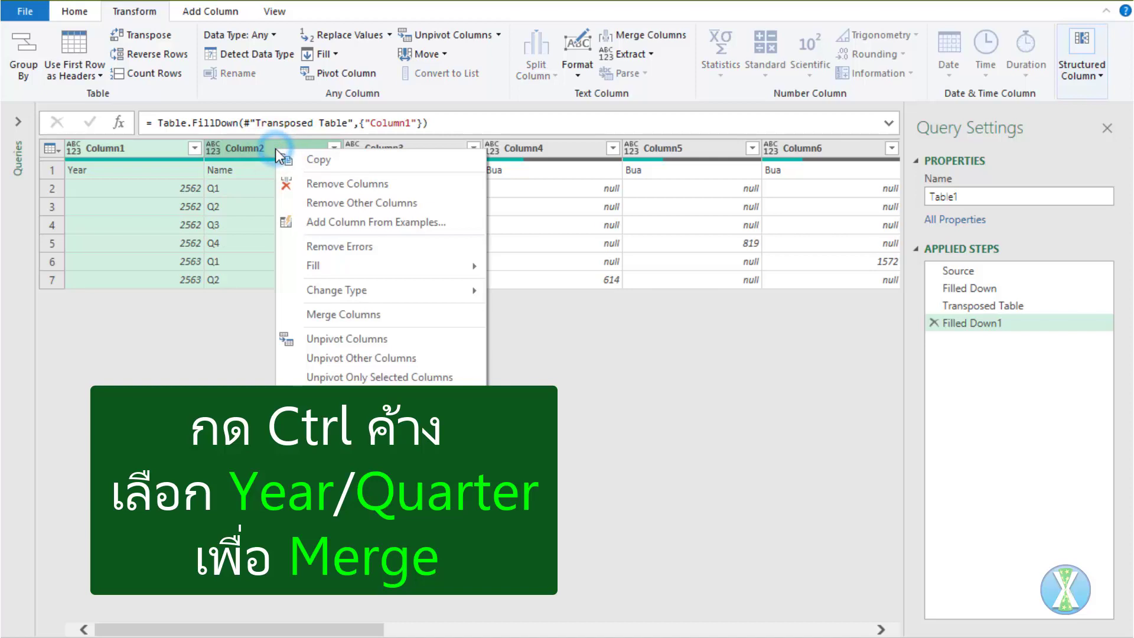
pyautogui.click(343, 315)
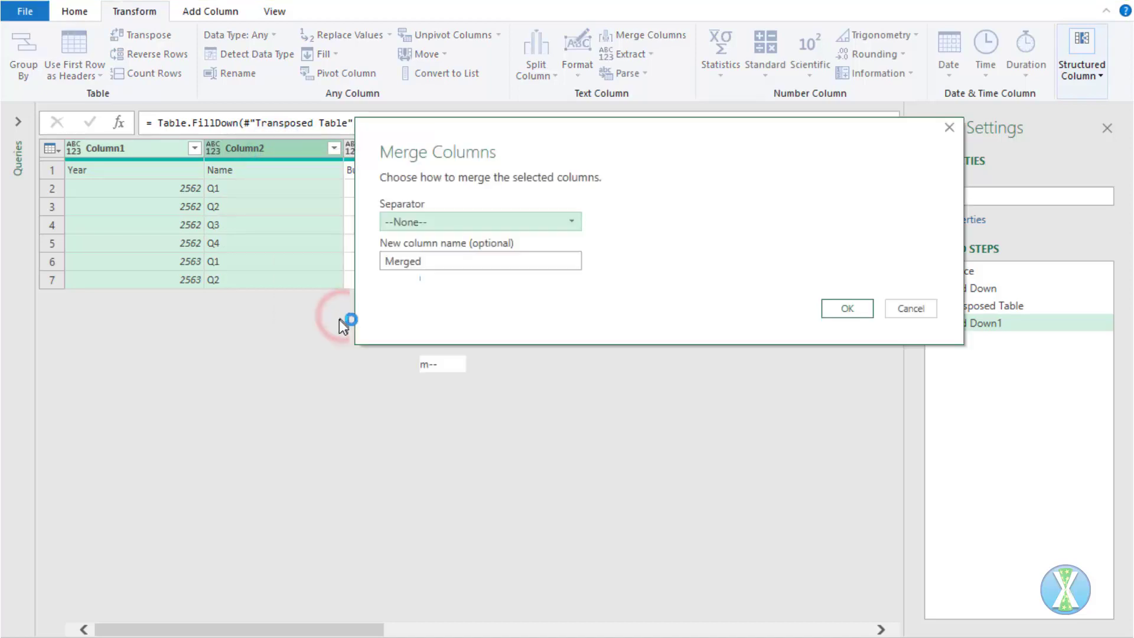
pyautogui.click(441, 223)
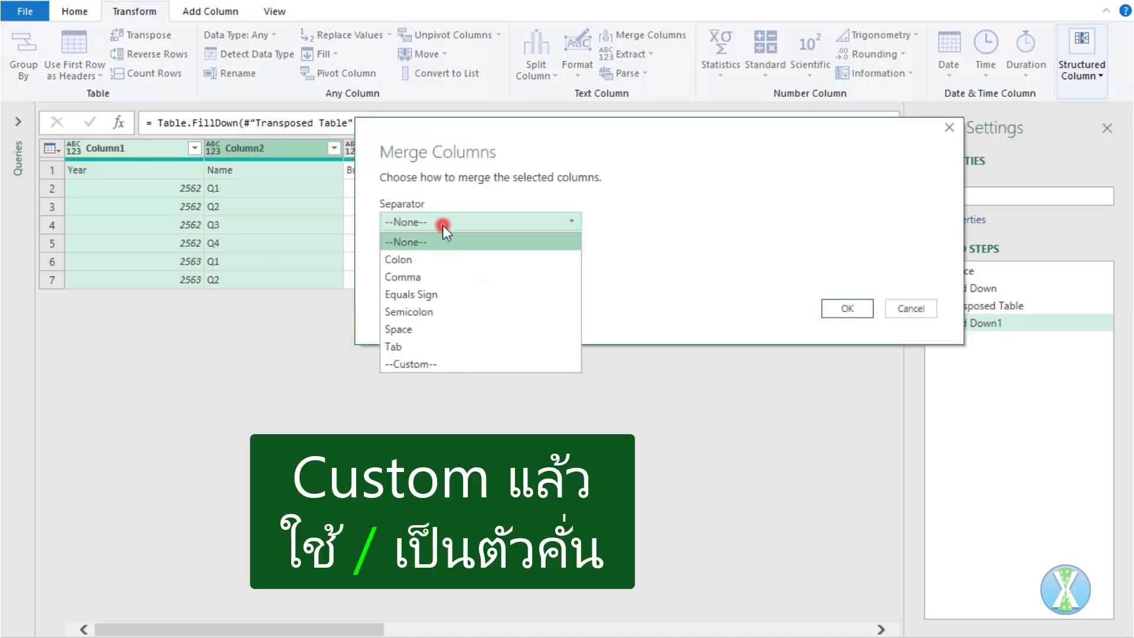
pyautogui.click(431, 360)
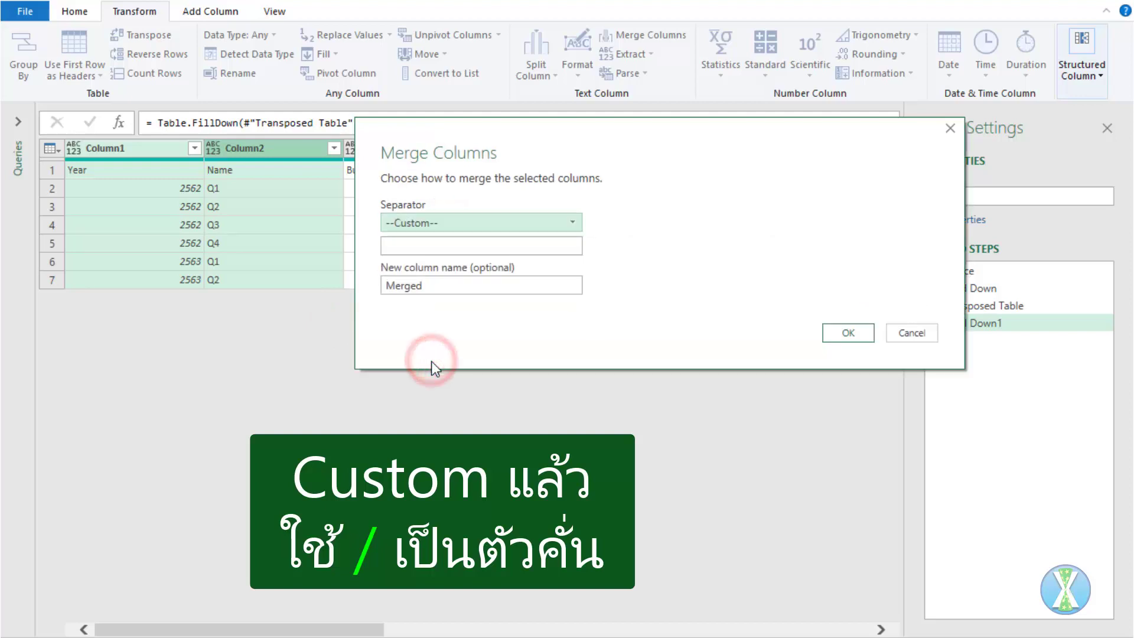
pyautogui.click(447, 247)
# Step: Merge the columns using a '/' separator, then transpose the table back
pyautogui.write('/')
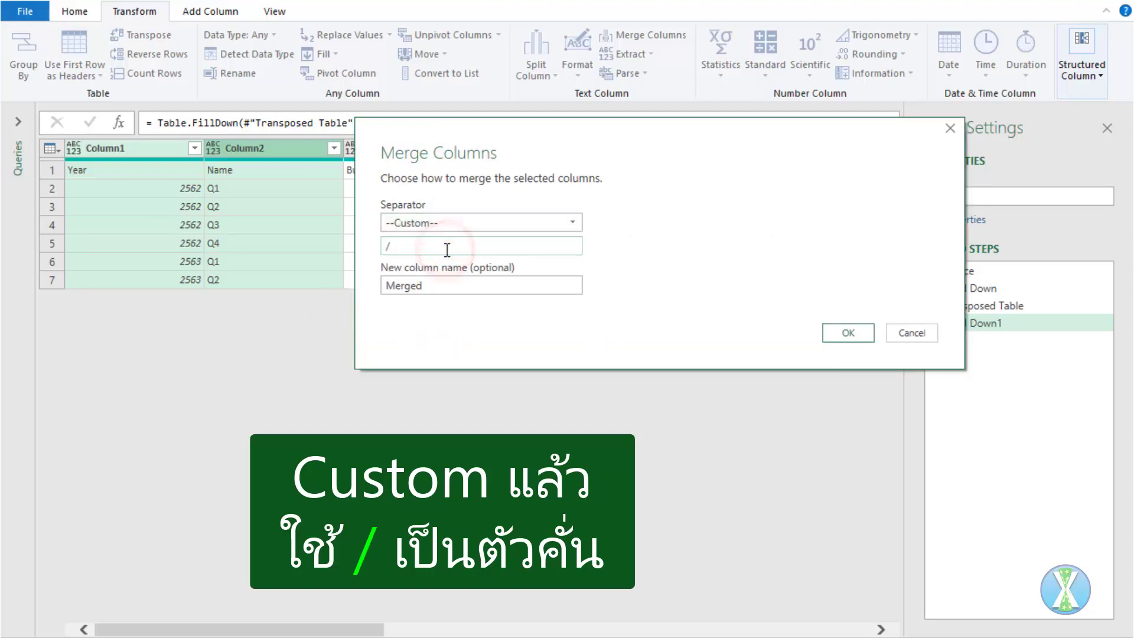
pyautogui.click(839, 332)
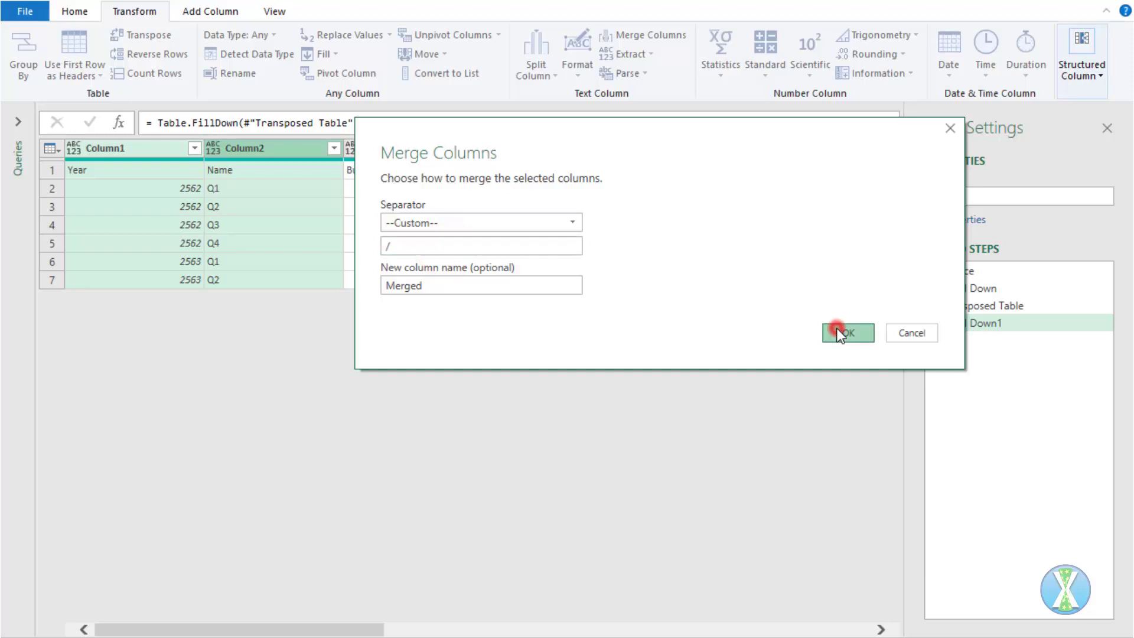
pyautogui.click(172, 34)
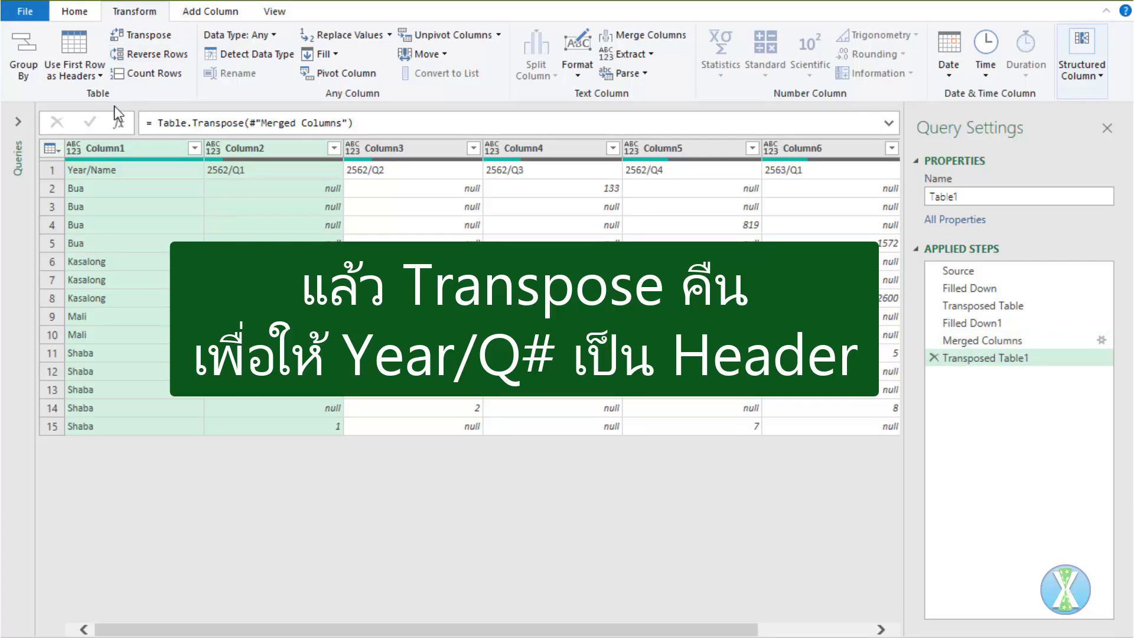
# Step: Promote the first row to headers and delete the automatic Changed Type step
pyautogui.click(58, 151)
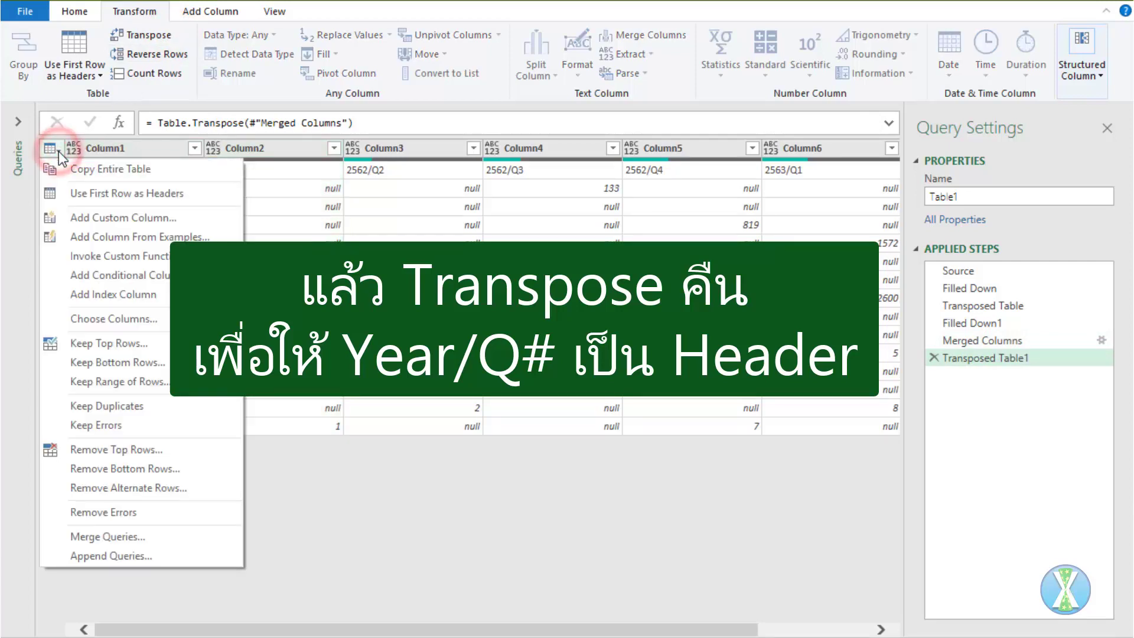
pyautogui.click(198, 204)
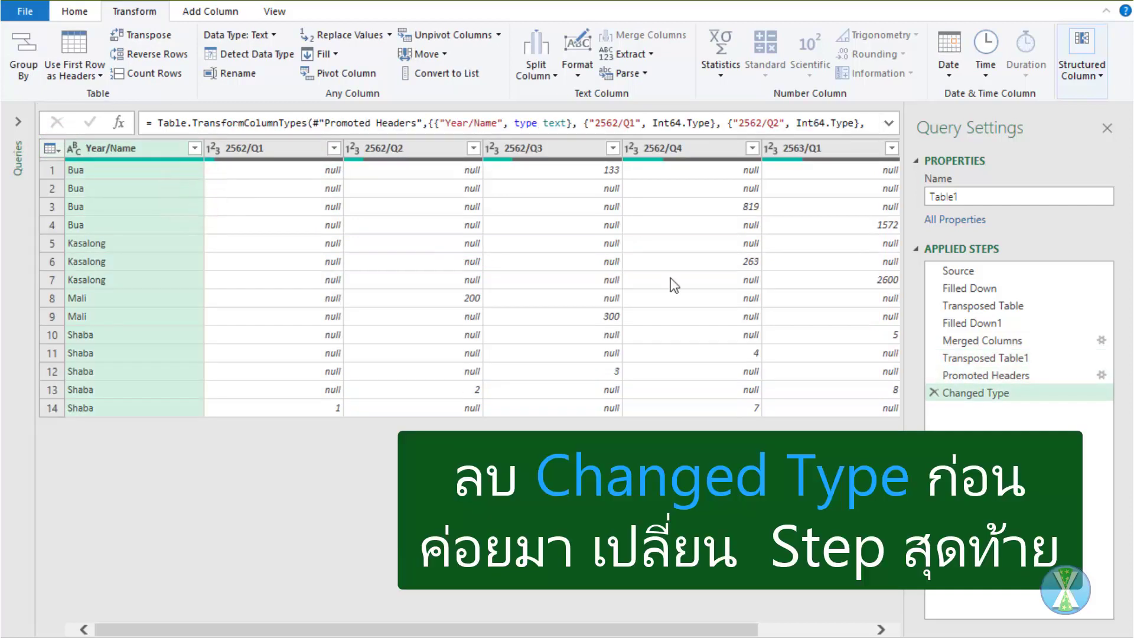
pyautogui.click(933, 392)
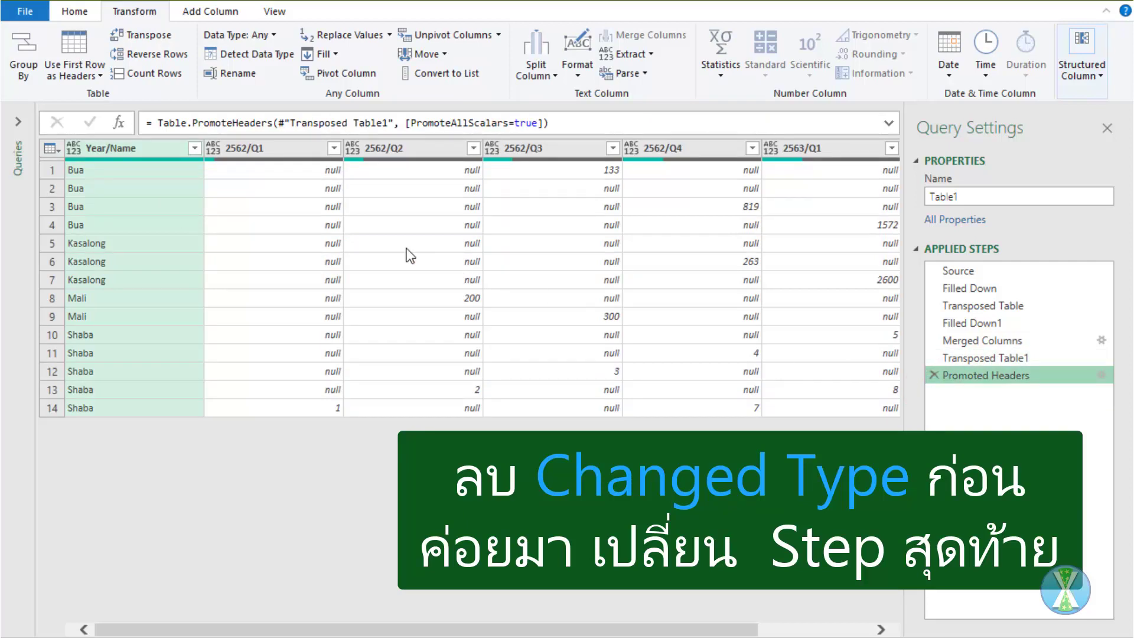
# Step: Unpivot all columns other than Year/Name into Attribute and Value columns
pyautogui.rightClick(170, 152)
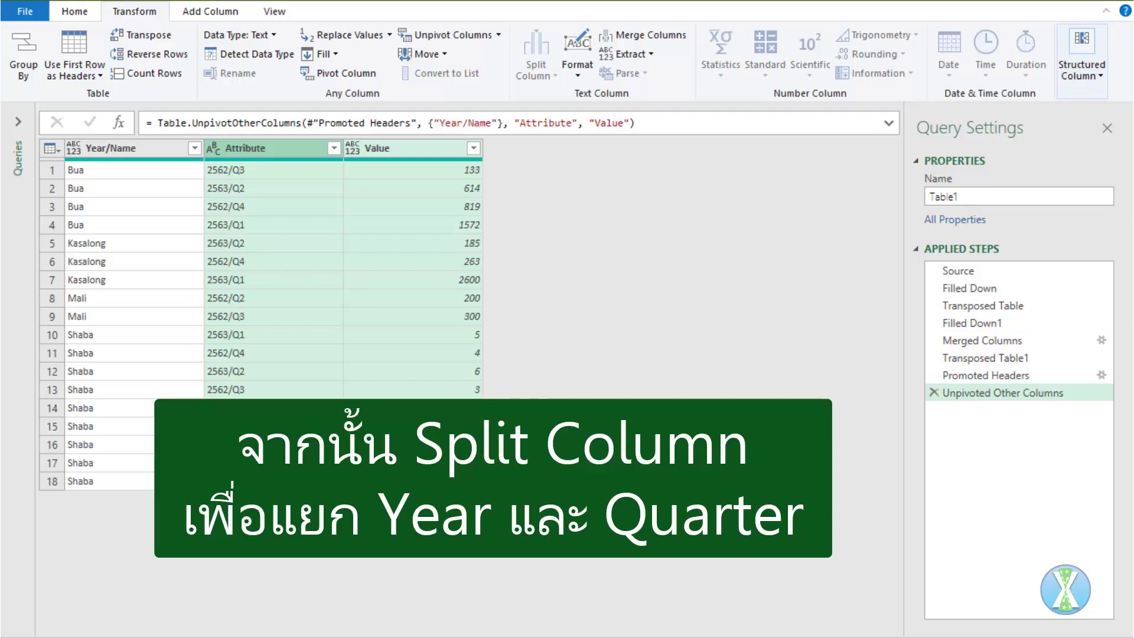
pyautogui.click(284, 150)
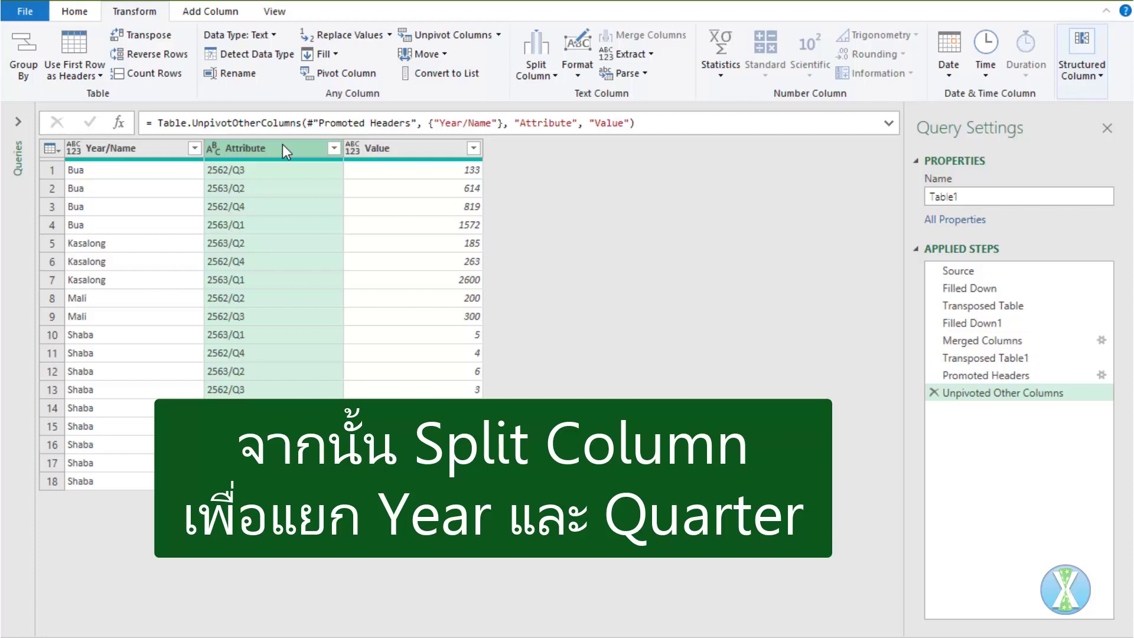
# Step: Split Attribute by the custom '/' delimiter at the left-most occurrence
pyautogui.click(537, 76)
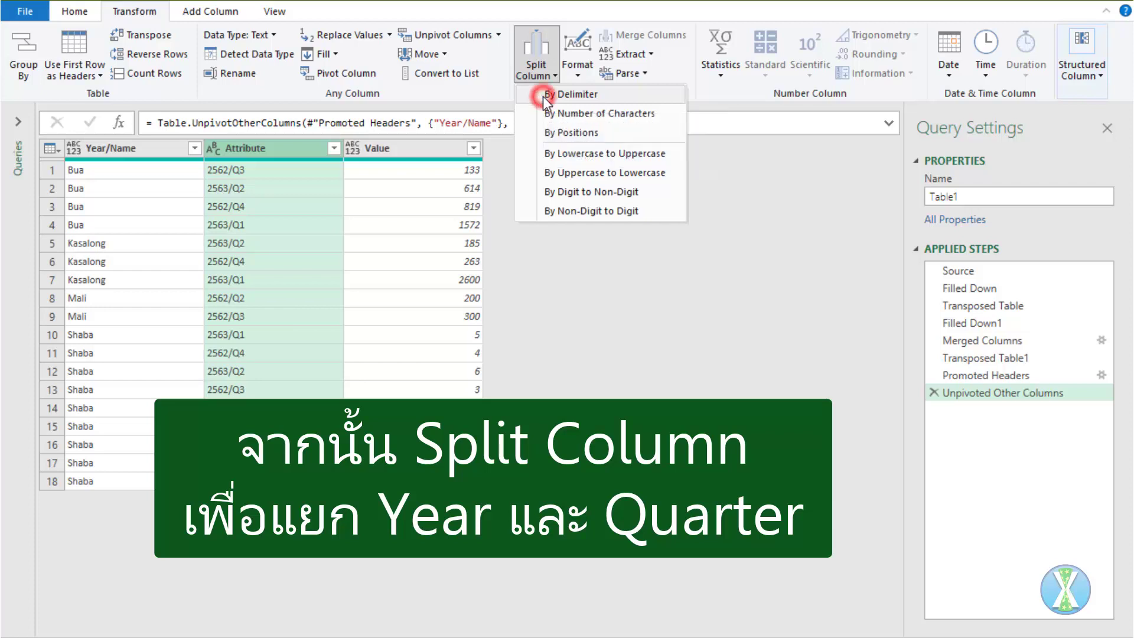
pyautogui.click(544, 94)
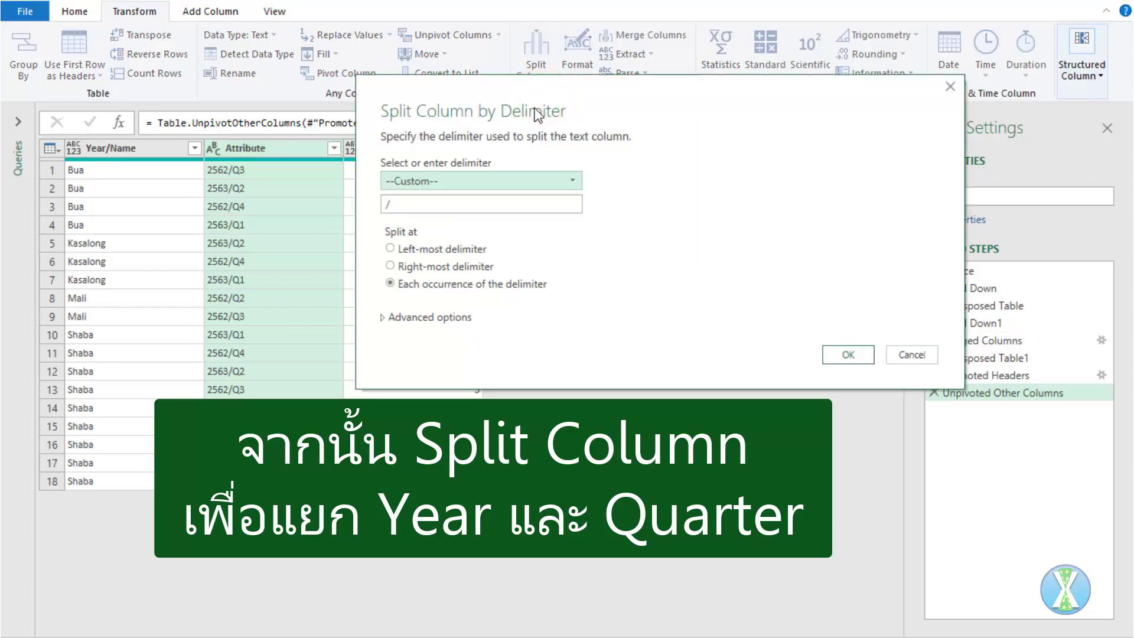
pyautogui.click(474, 250)
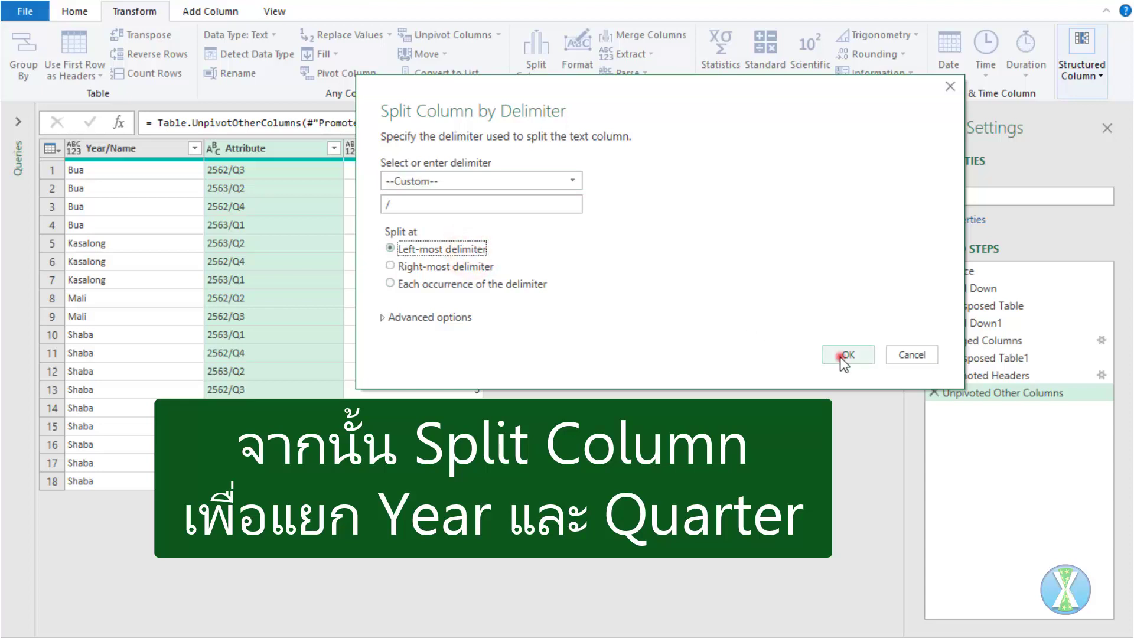
pyautogui.click(844, 355)
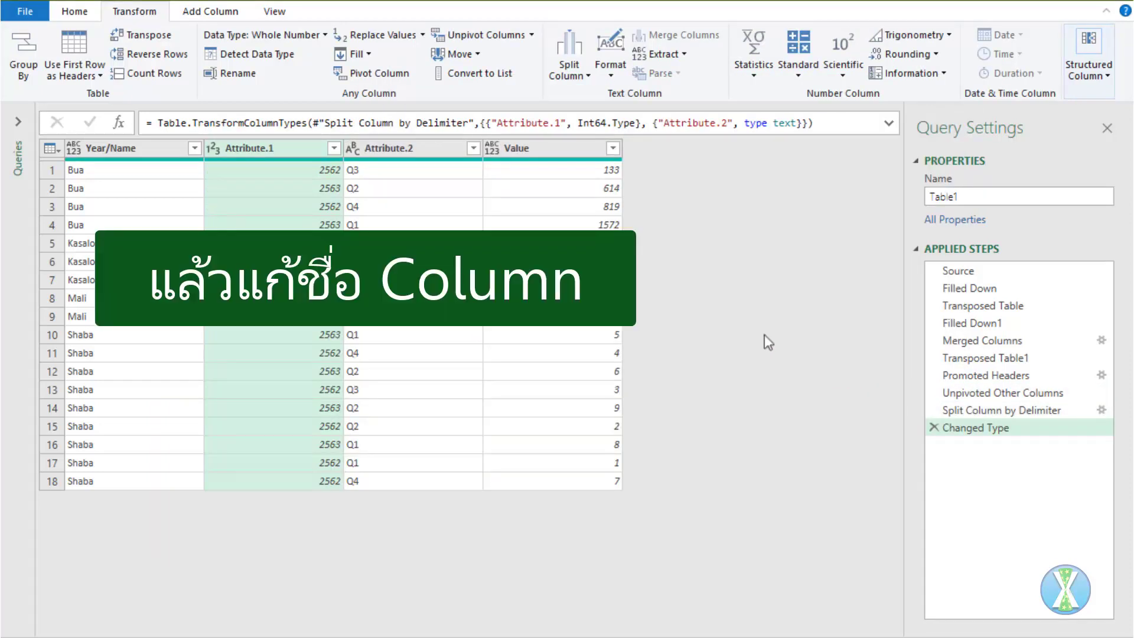
# Step: Rename Year/Name to Name and Attribute.1 to Year
pyautogui.doubleClick(143, 152)
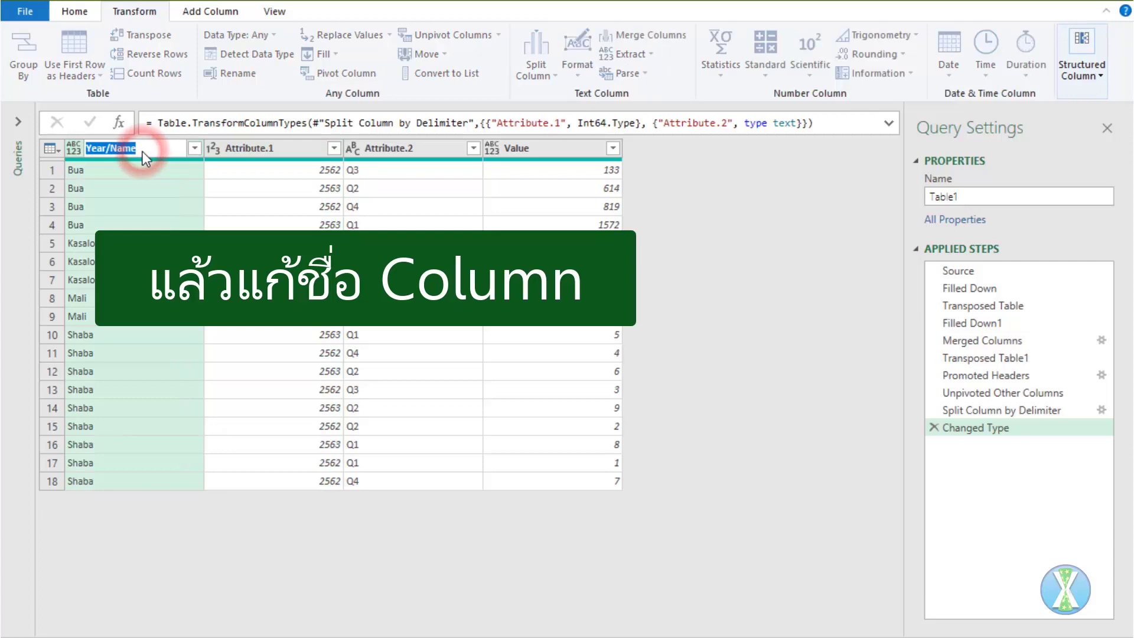
pyautogui.write('Name')
pyautogui.press('Return')
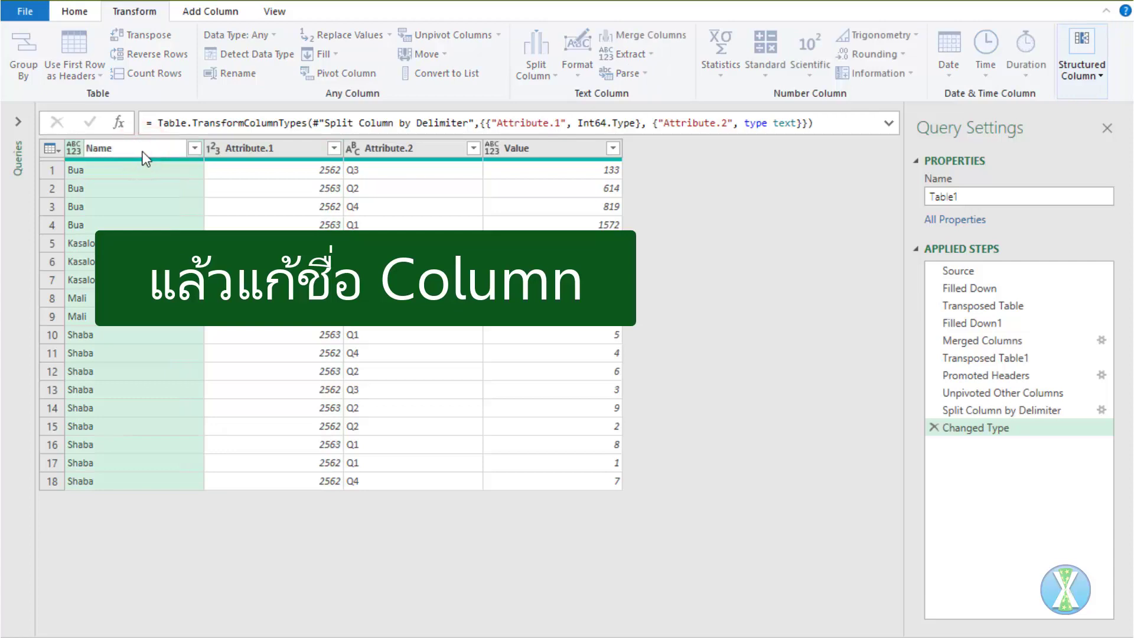
pyautogui.doubleClick(280, 147)
pyautogui.write('Year')
pyautogui.press('Return')
# Step: Rename Attribute.2 to Quarter and Value to Amount, then delete the Changed Type step
pyautogui.click(412, 147)
pyautogui.doubleClick(413, 146)
pyautogui.write('Quart')
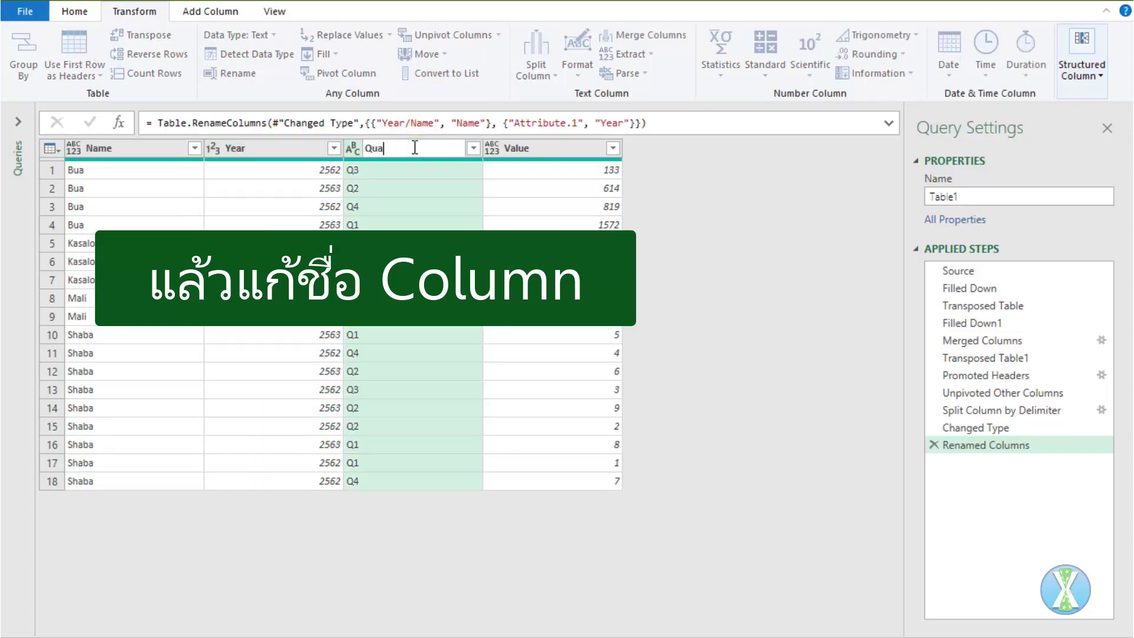
pyautogui.write('er')
pyautogui.press('Return')
pyautogui.doubleClick(526, 150)
pyautogui.write('Amount')
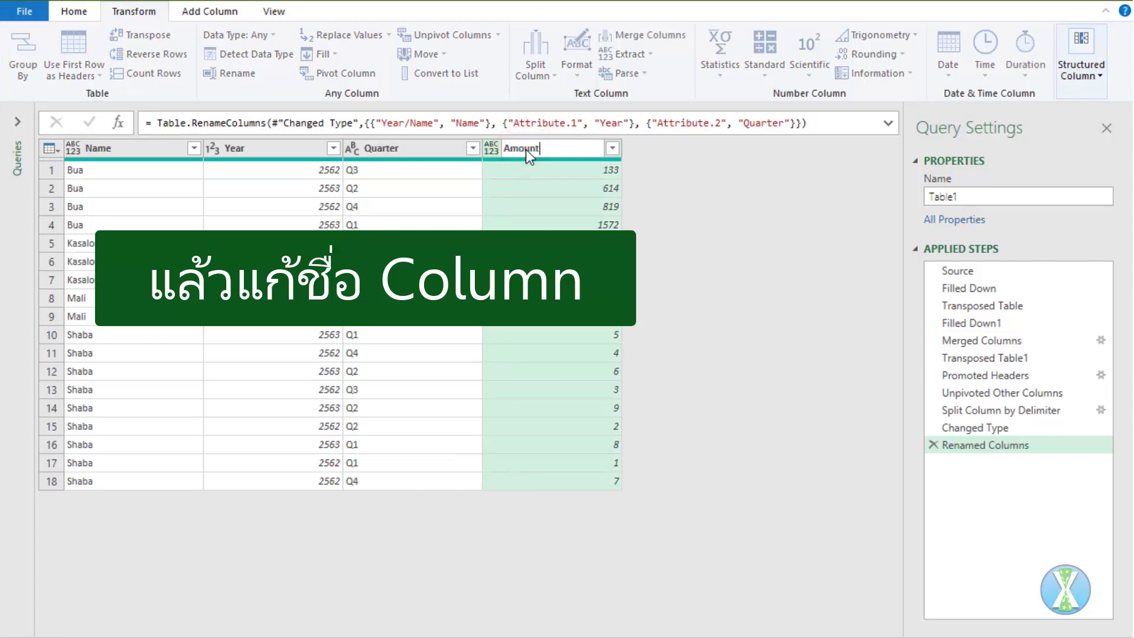
pyautogui.press('Return')
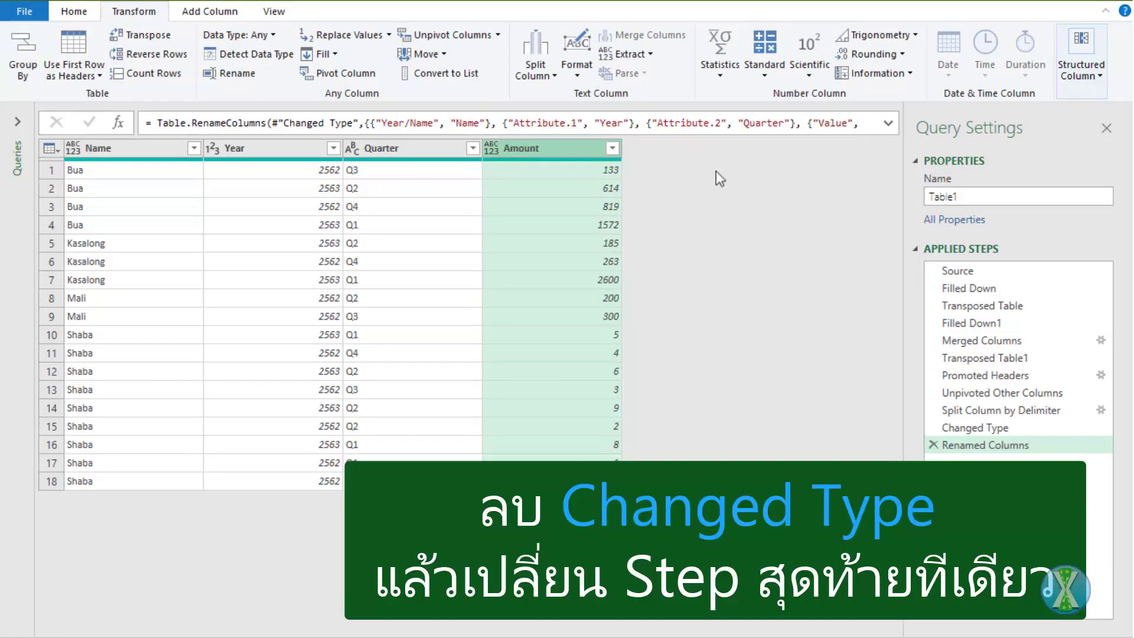
pyautogui.click(952, 429)
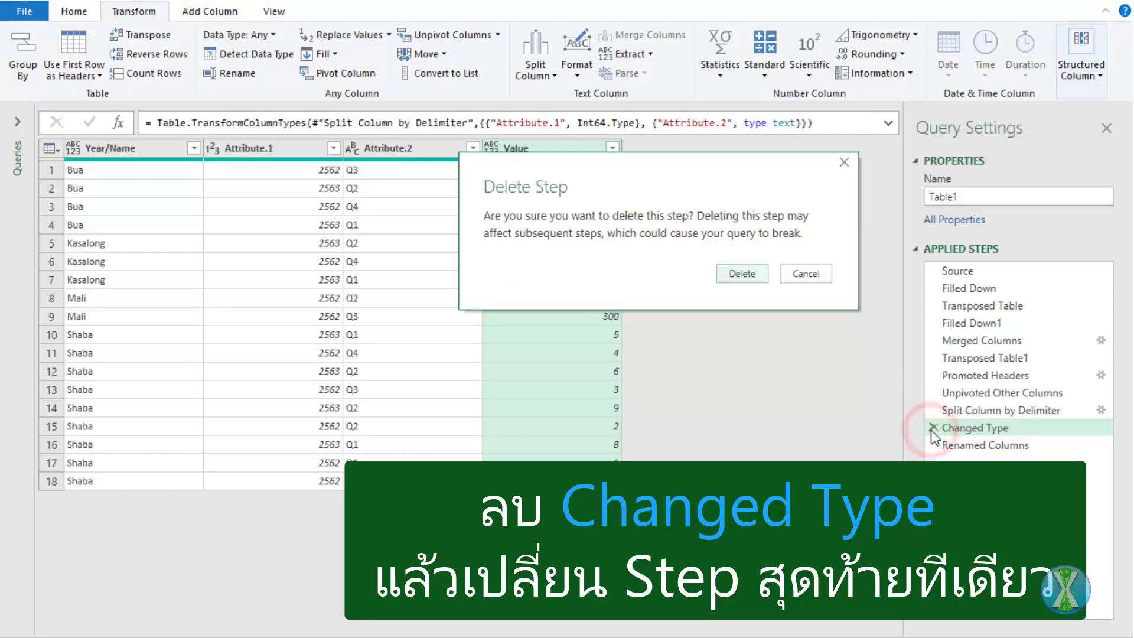
pyautogui.click(745, 276)
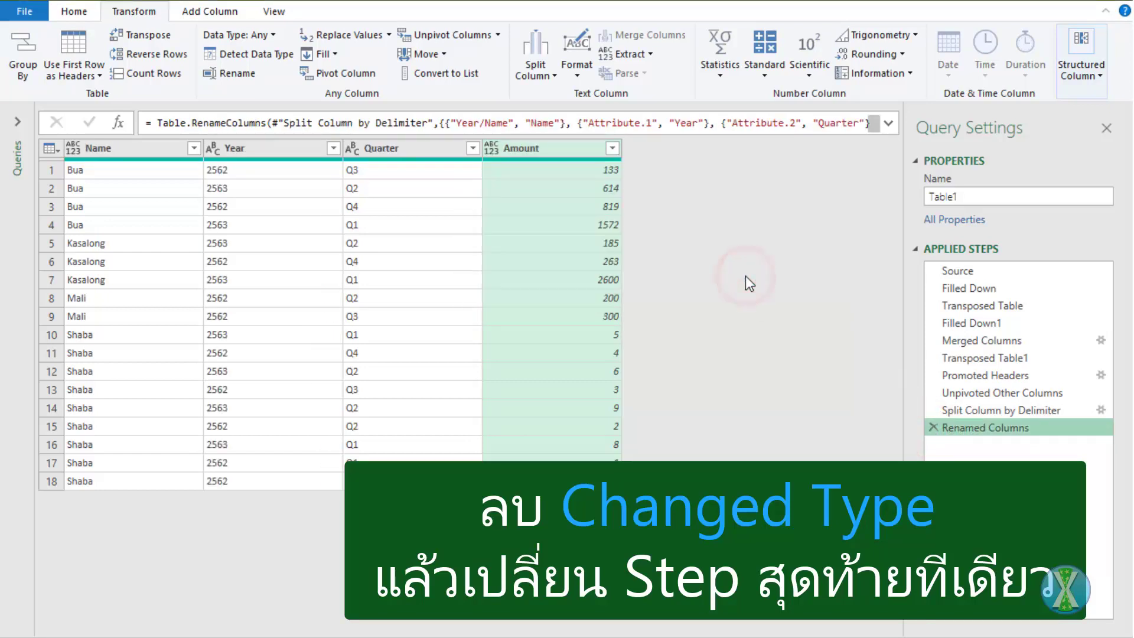
# Step: Detect data types for all four columns so Year and Amount become whole numbers, and name the query fAmount
pyautogui.keyDown('shift'); pyautogui.click(133, 152); pyautogui.keyUp('shift')
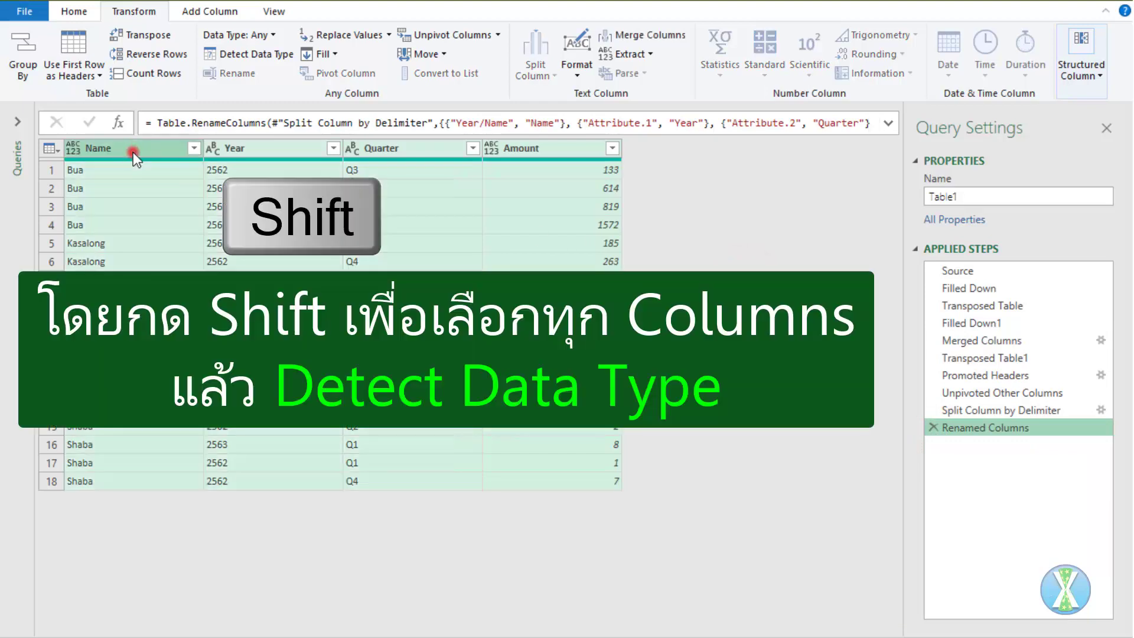
pyautogui.click(270, 64)
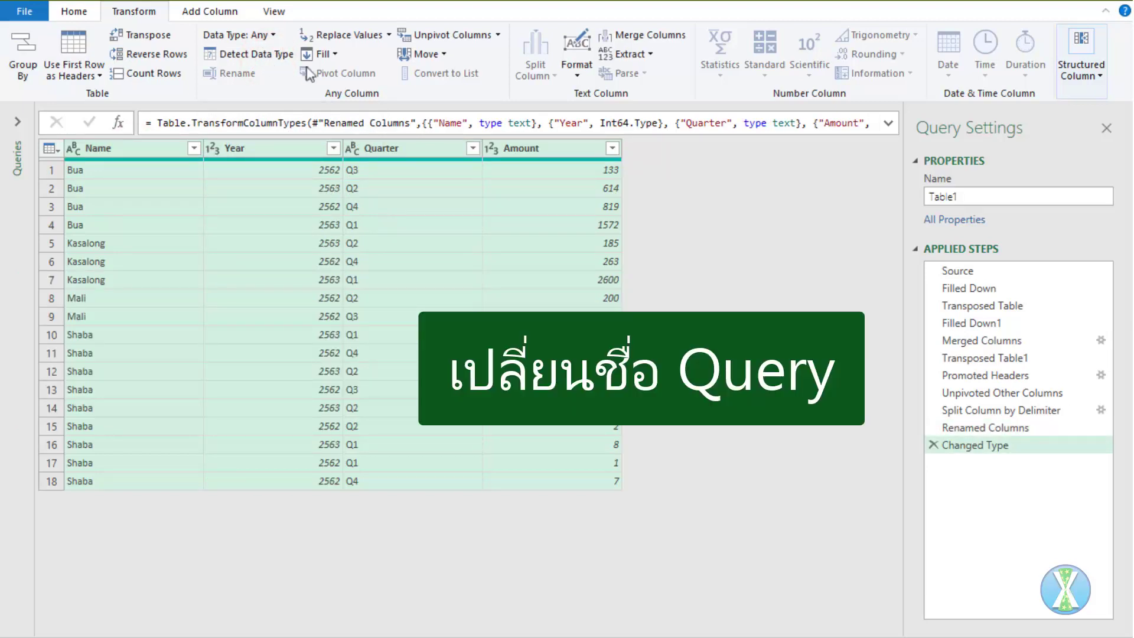
pyautogui.doubleClick(963, 197)
pyautogui.write('fAmount')
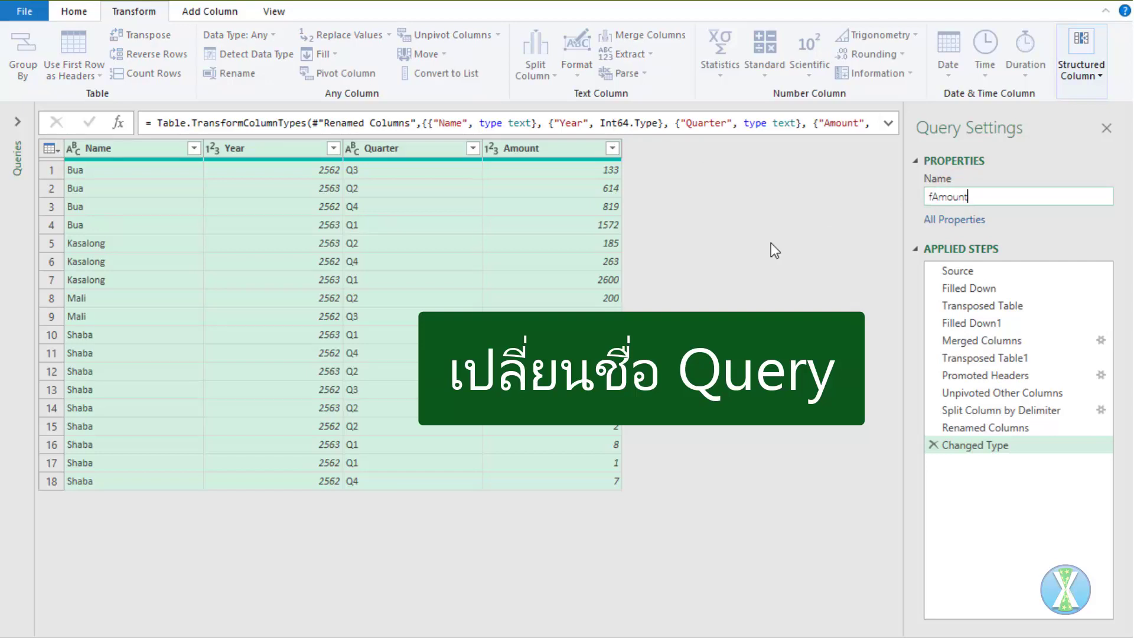
pyautogui.press('Return')
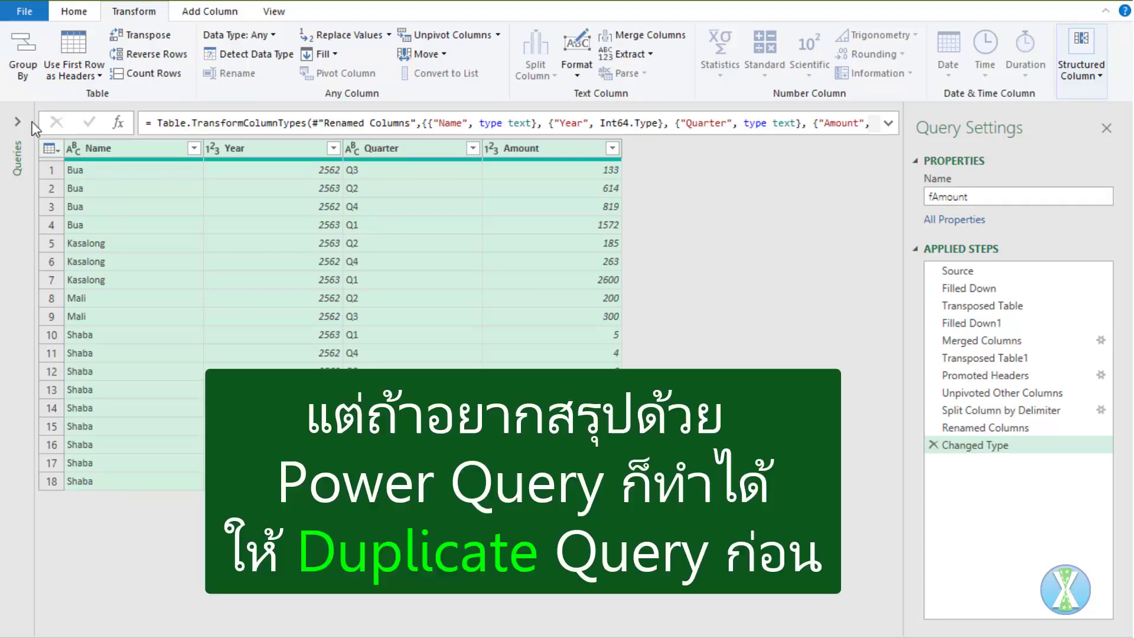
# Step: Duplicate the fAmount query and rename the copy fAmount (2) to PivotReport
pyautogui.click(22, 124)
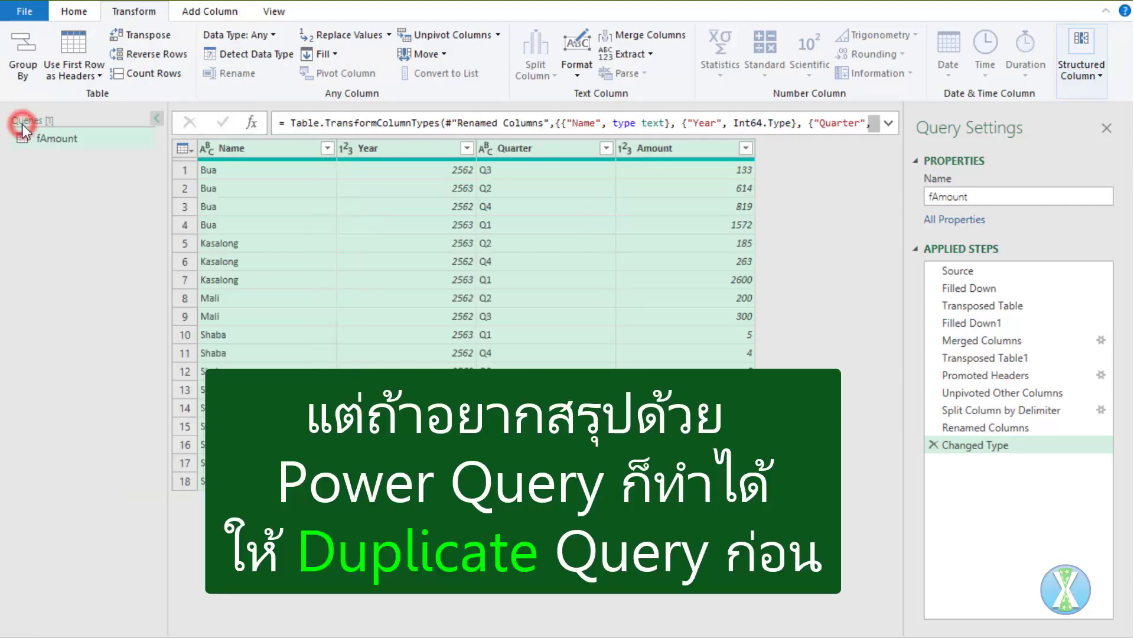
pyautogui.rightClick(55, 136)
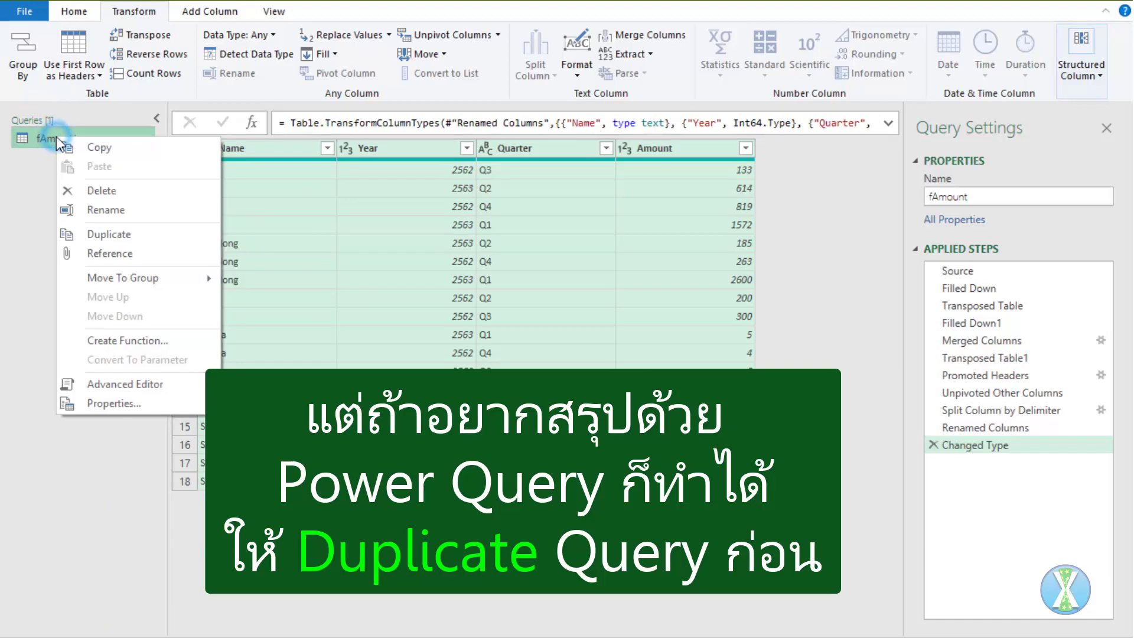
pyautogui.click(153, 234)
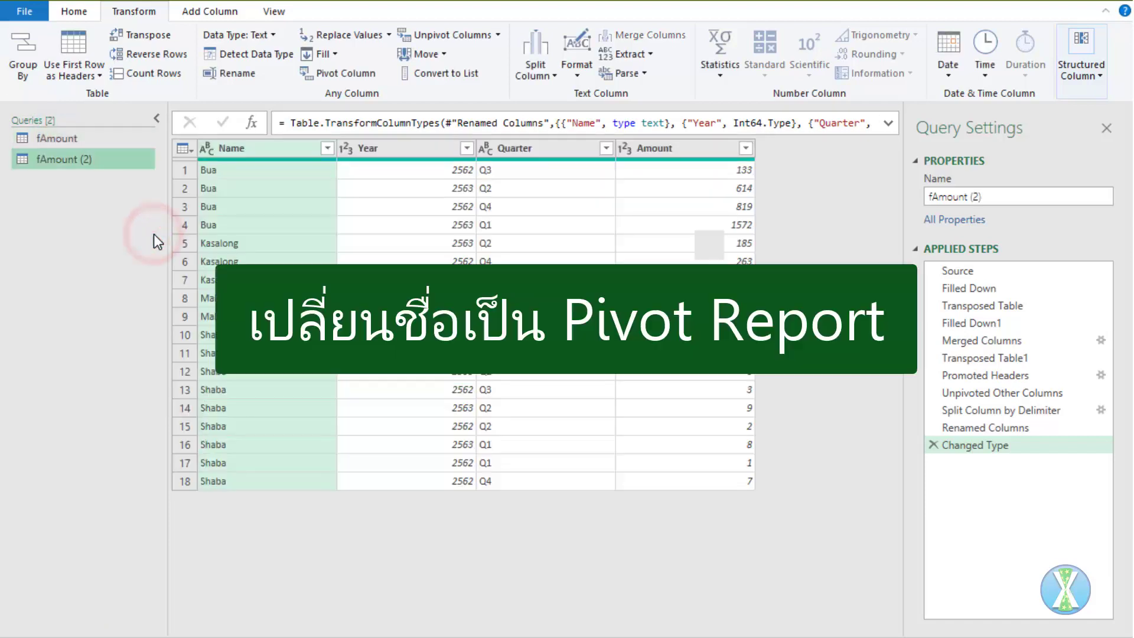
pyautogui.tripleClick(984, 197)
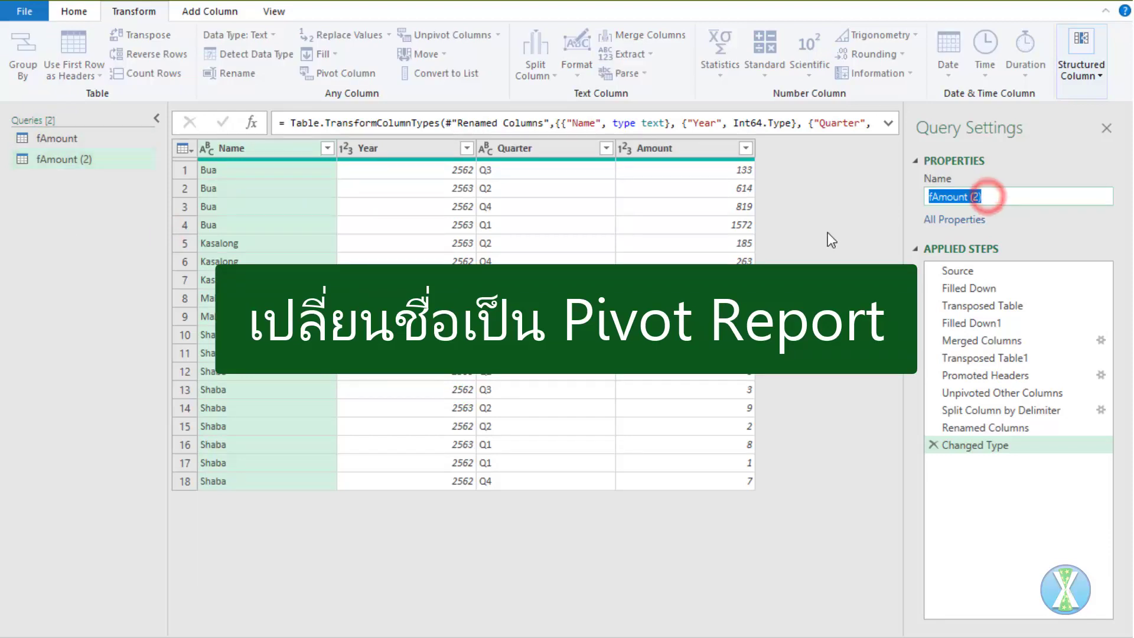
pyautogui.write('Pivot')
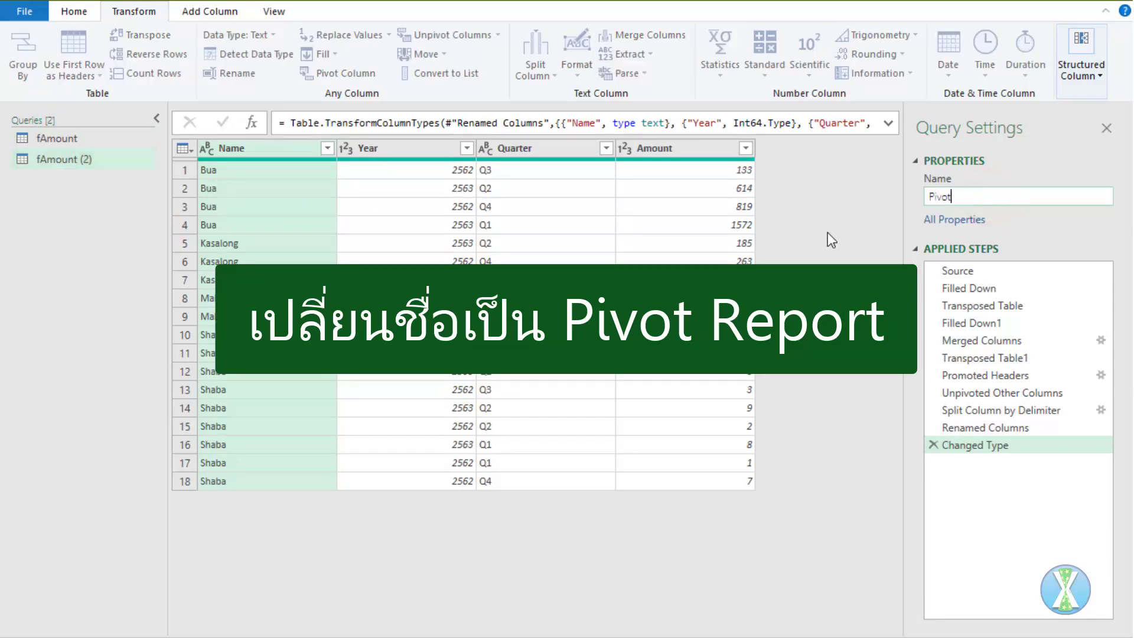
pyautogui.write('Report')
pyautogui.press('Return')
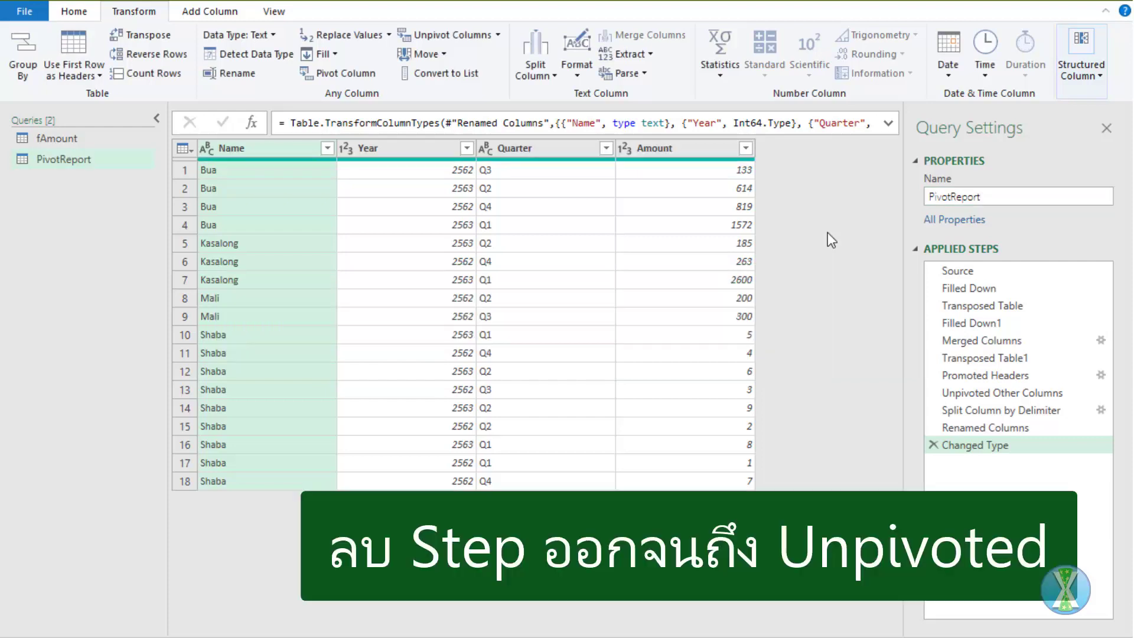
# Step: Delete the Changed Type, Renamed Columns and Split Column by Delimiter steps from PivotReport
pyautogui.moveTo(1000, 410)
pyautogui.click(933, 445)
pyautogui.click(931, 427)
pyautogui.click(932, 412)
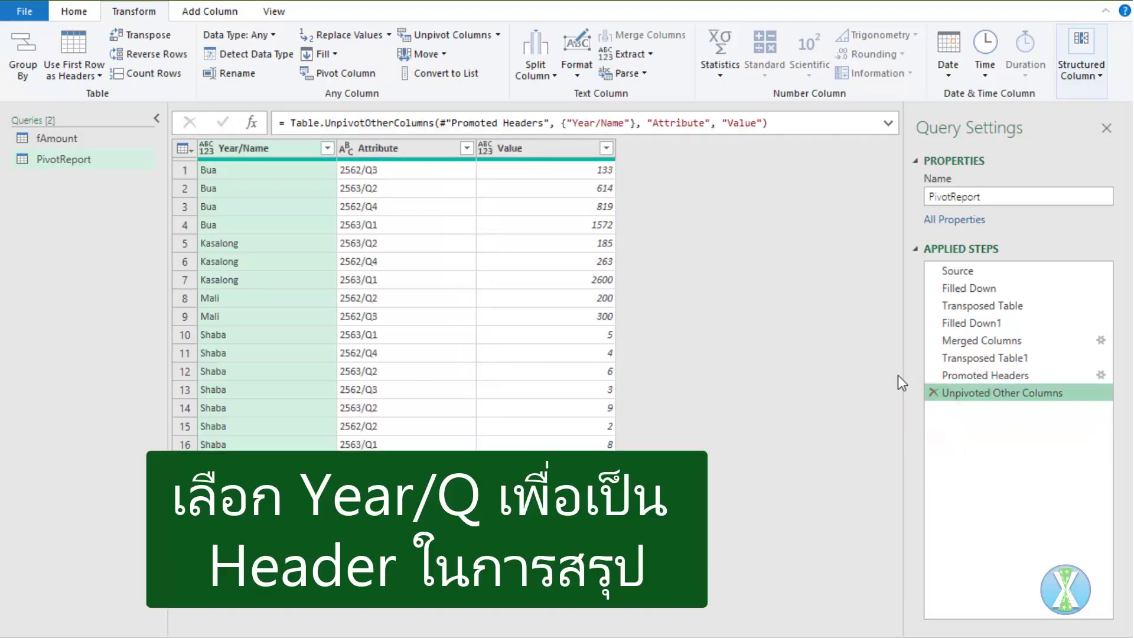
# Step: Pivot the Attribute column, using Value as the values column
pyautogui.click(395, 148)
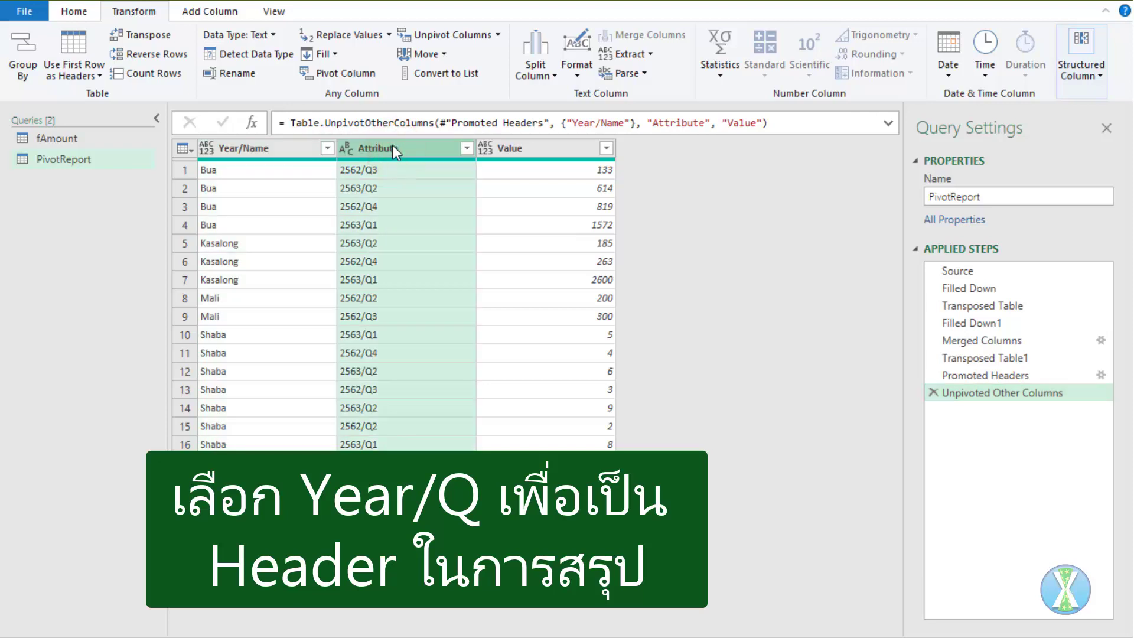
pyautogui.click(361, 76)
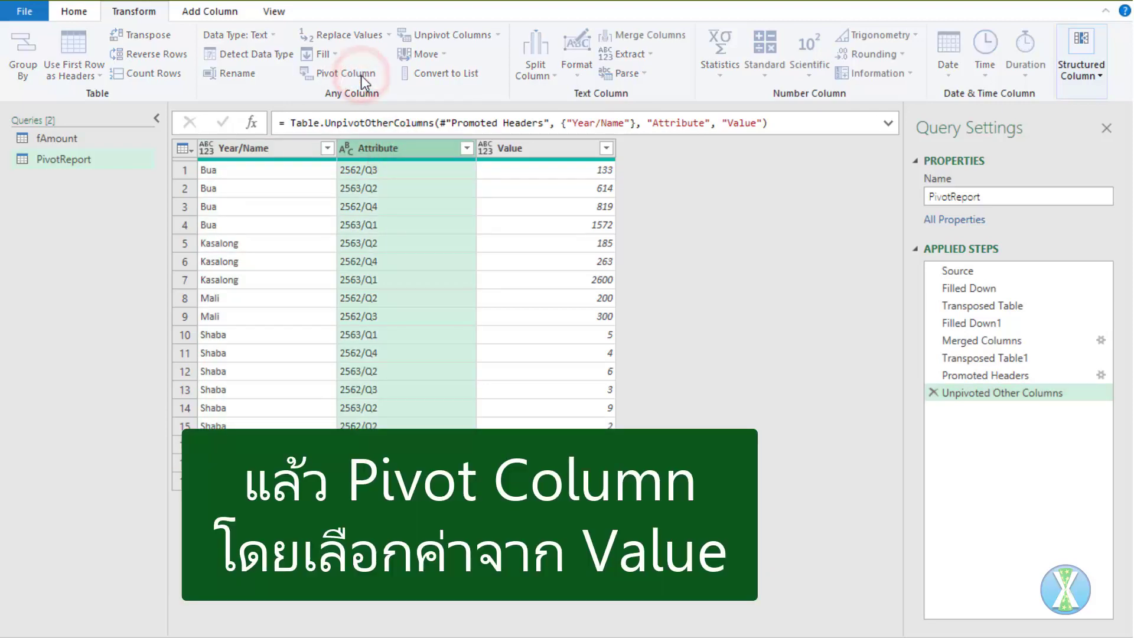
pyautogui.click(459, 222)
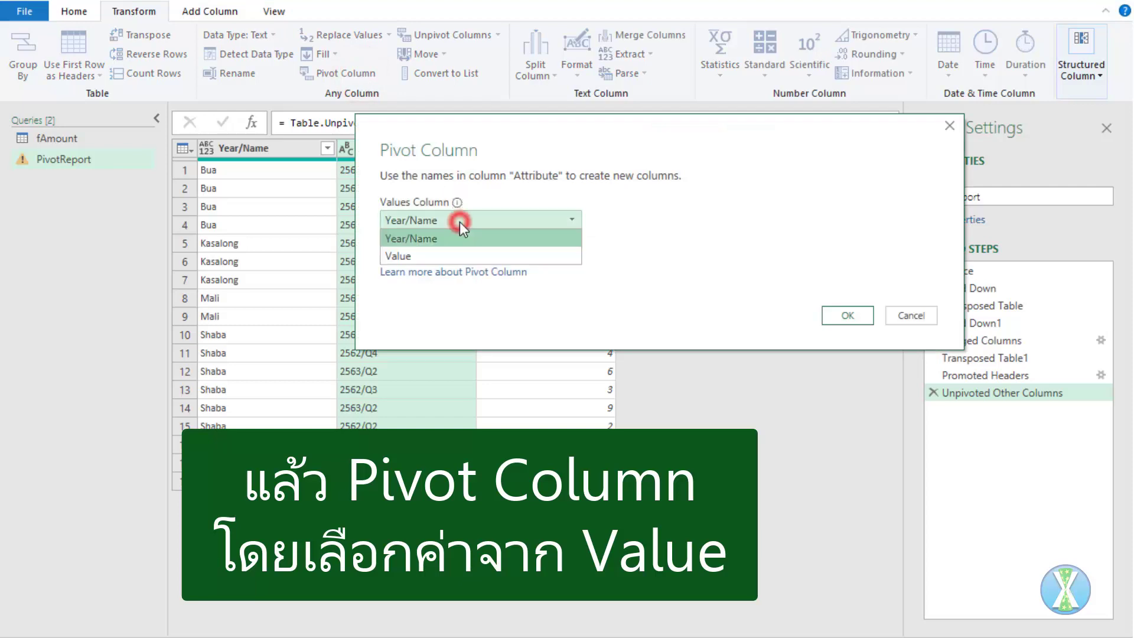
pyautogui.click(445, 257)
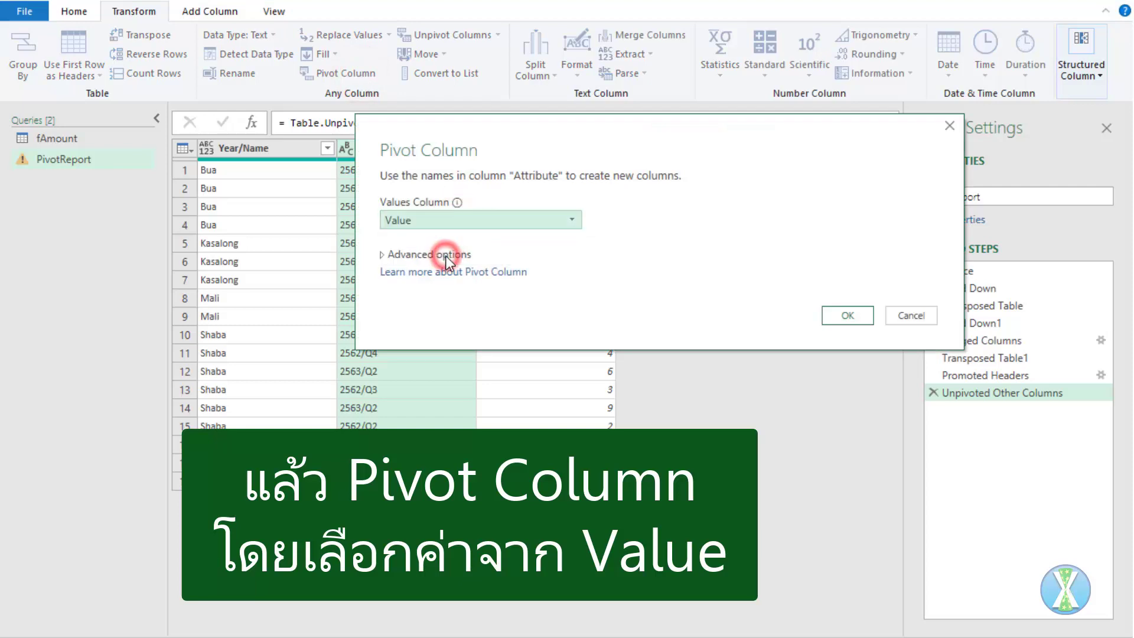
pyautogui.click(834, 319)
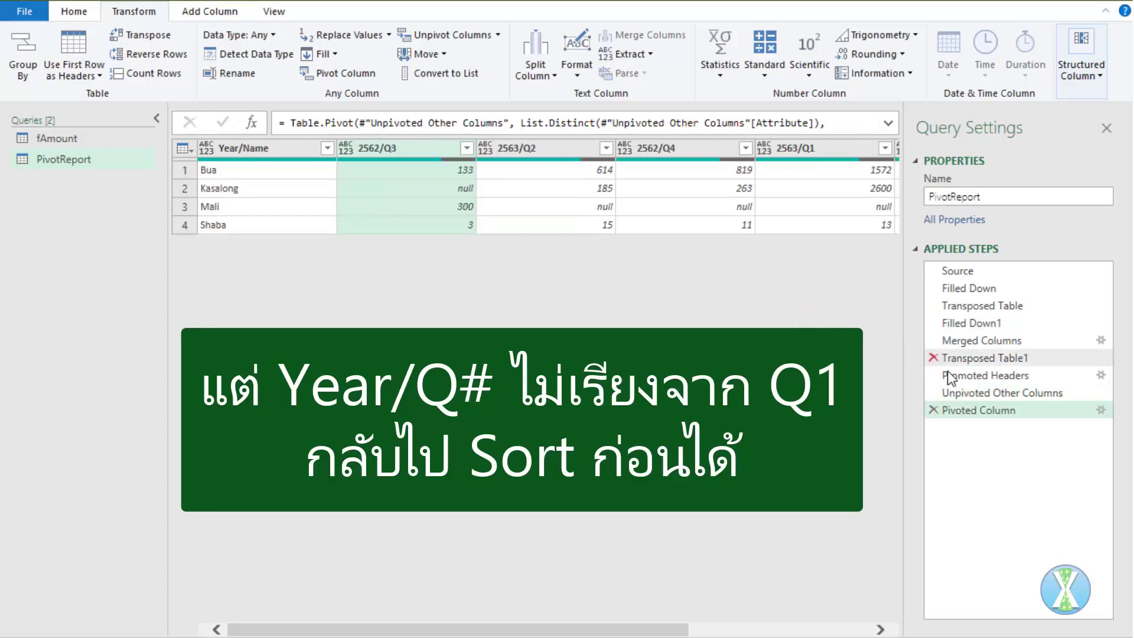
# Step: Insert an ascending Attribute sort after Unpivoted Other Columns, so the quarter columns run Q1–Q4
pyautogui.click(966, 395)
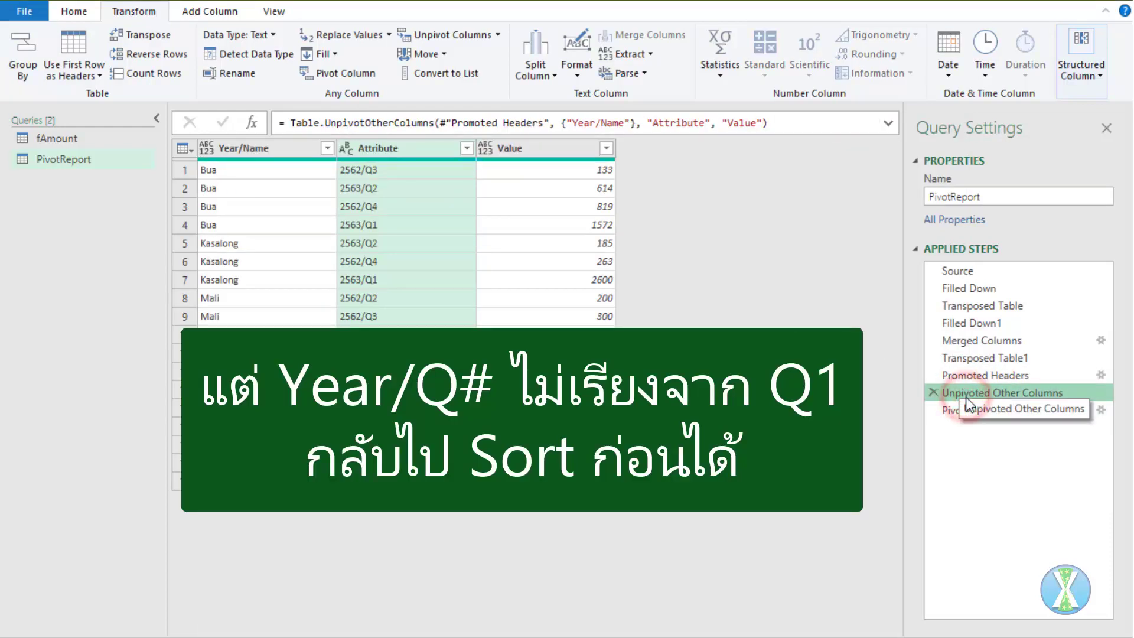
pyautogui.click(467, 148)
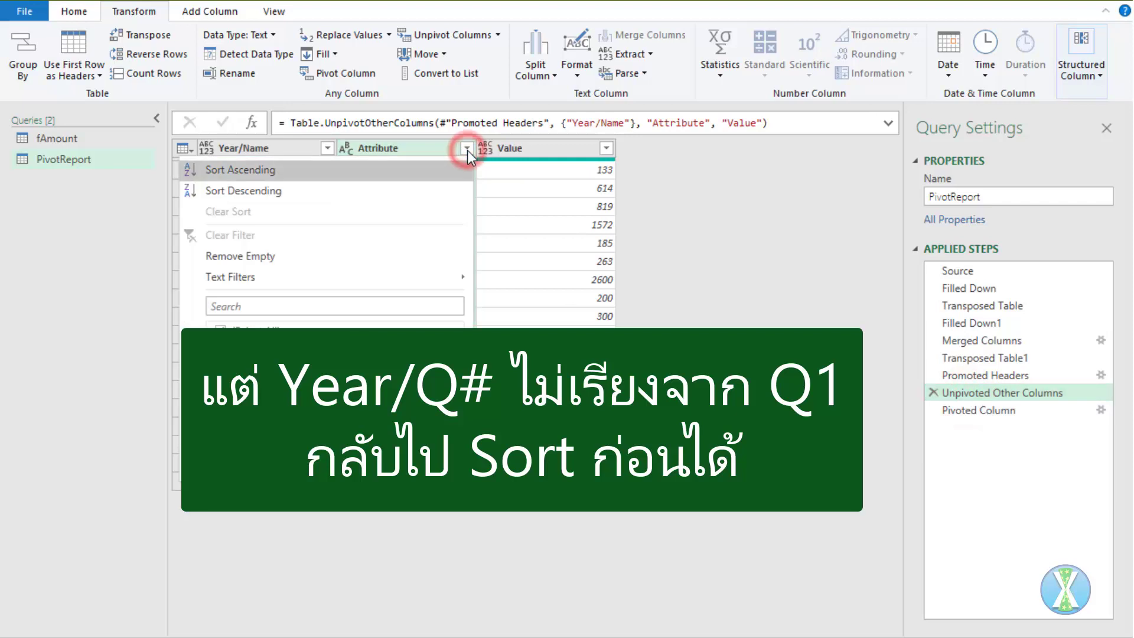
pyautogui.click(430, 170)
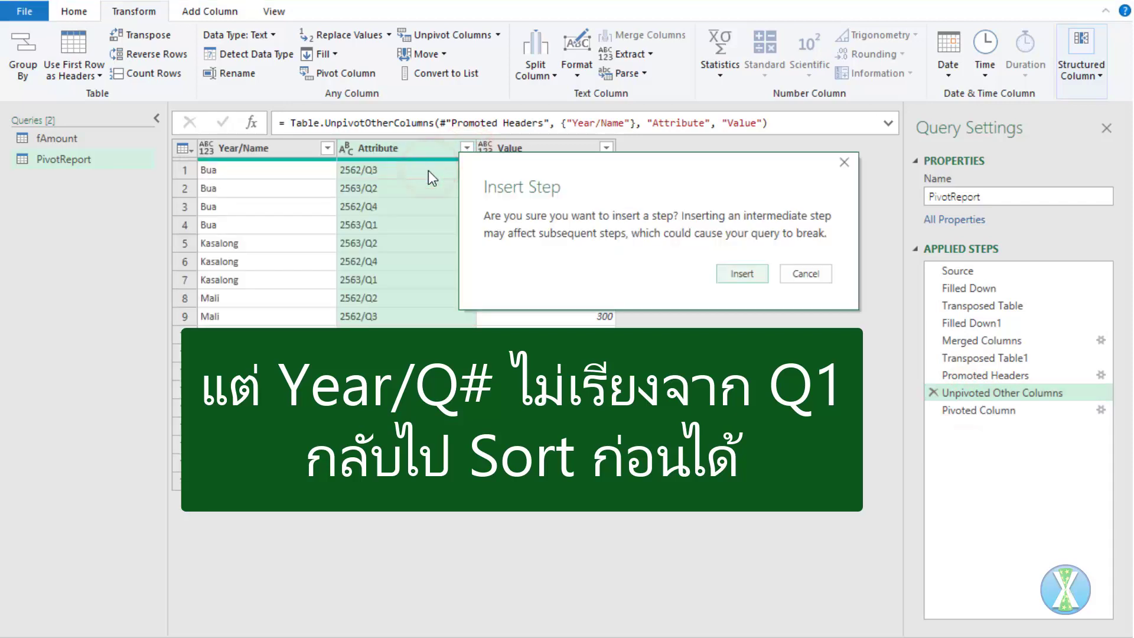
pyautogui.click(748, 276)
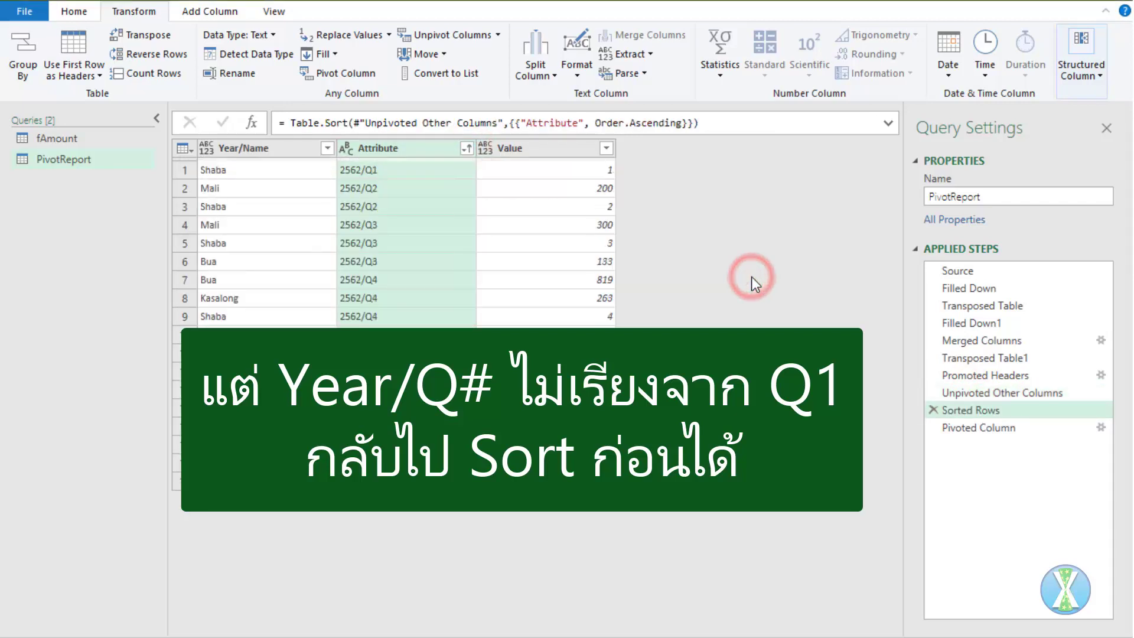
pyautogui.click(971, 427)
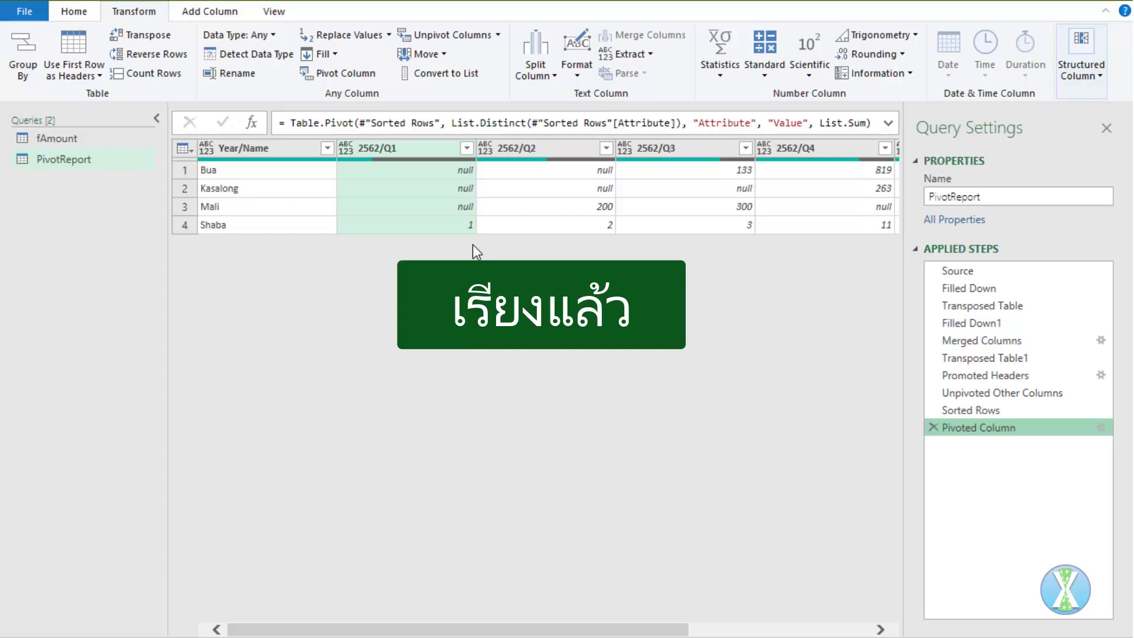
# Step: Close & Load To with Only Create Connection, keeping both queries as connections
pyautogui.click(27, 12)
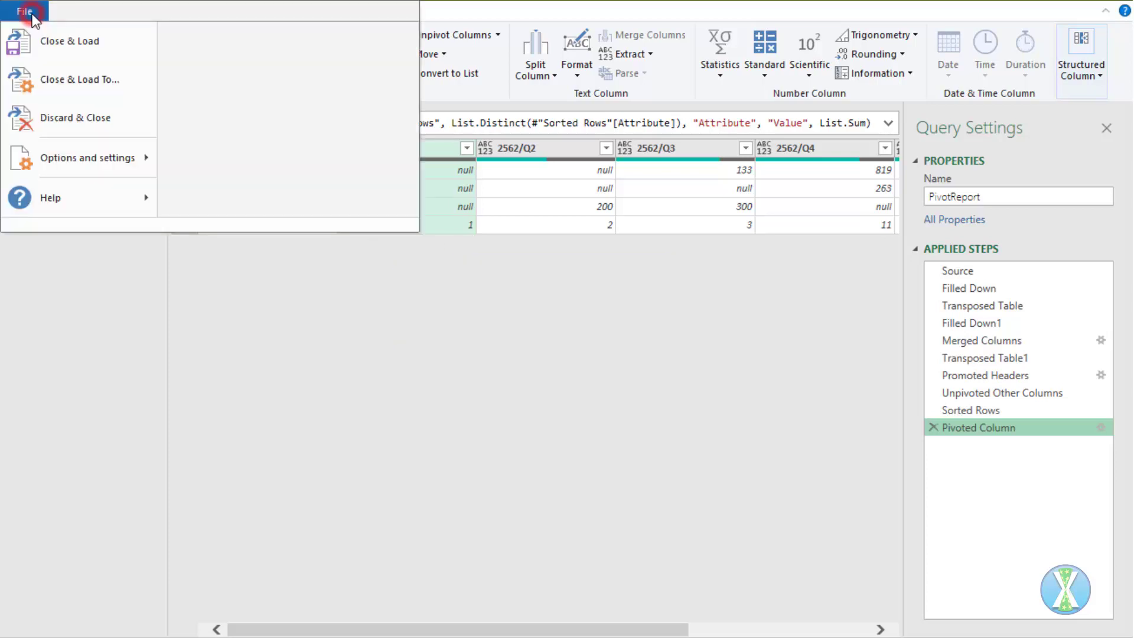
pyautogui.click(104, 81)
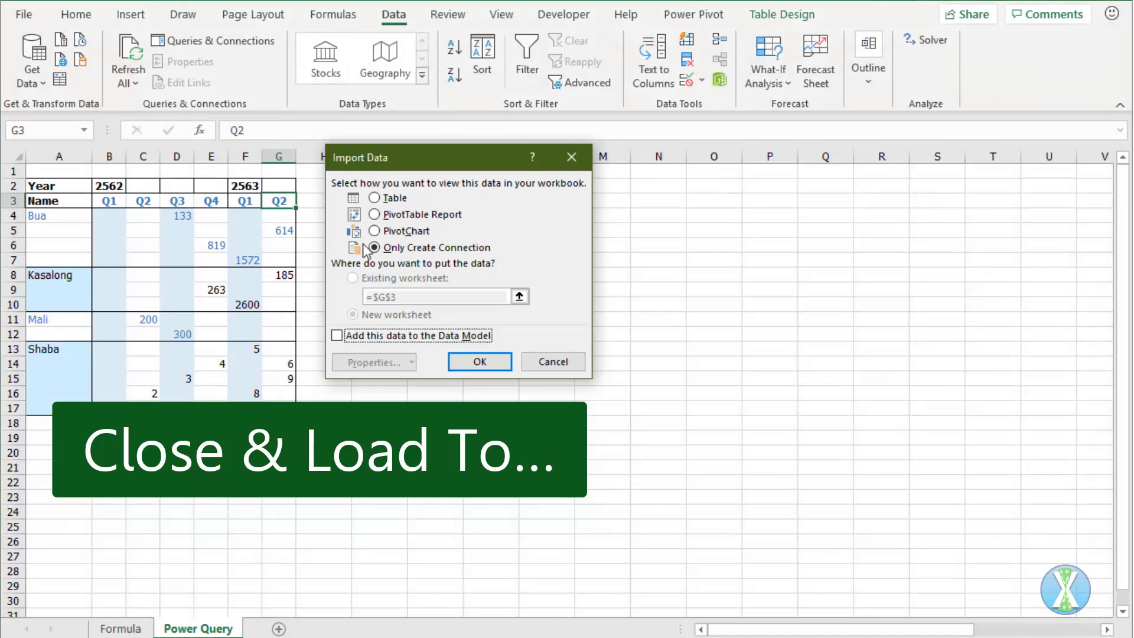
pyautogui.click(472, 363)
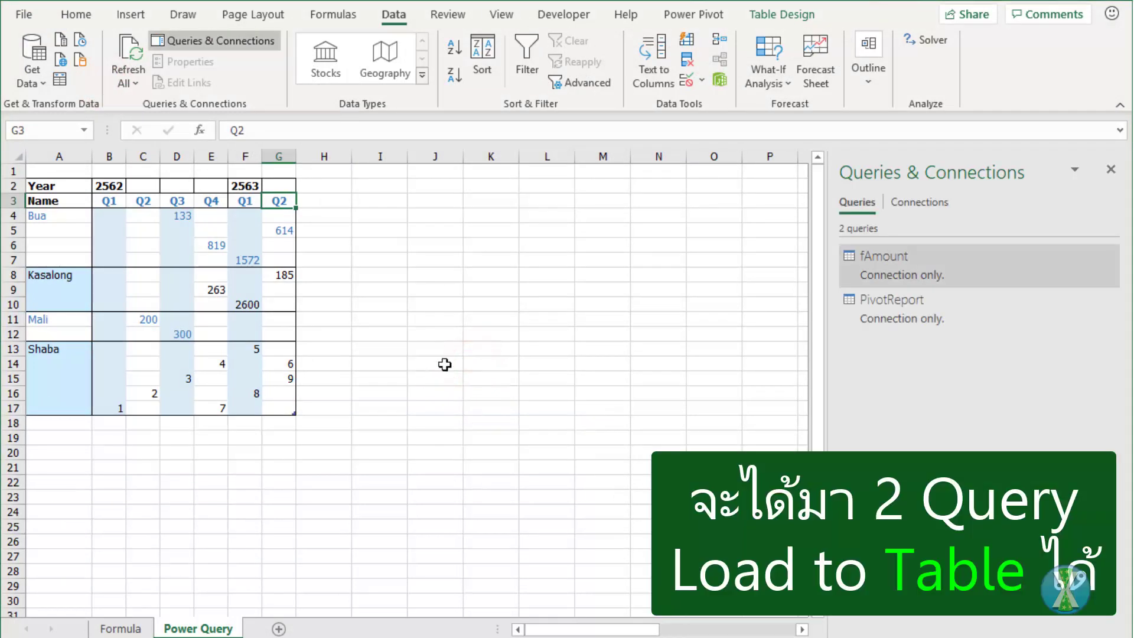
# Step: Load the fAmount query as a table on the existing worksheet at A20
pyautogui.rightClick(863, 264)
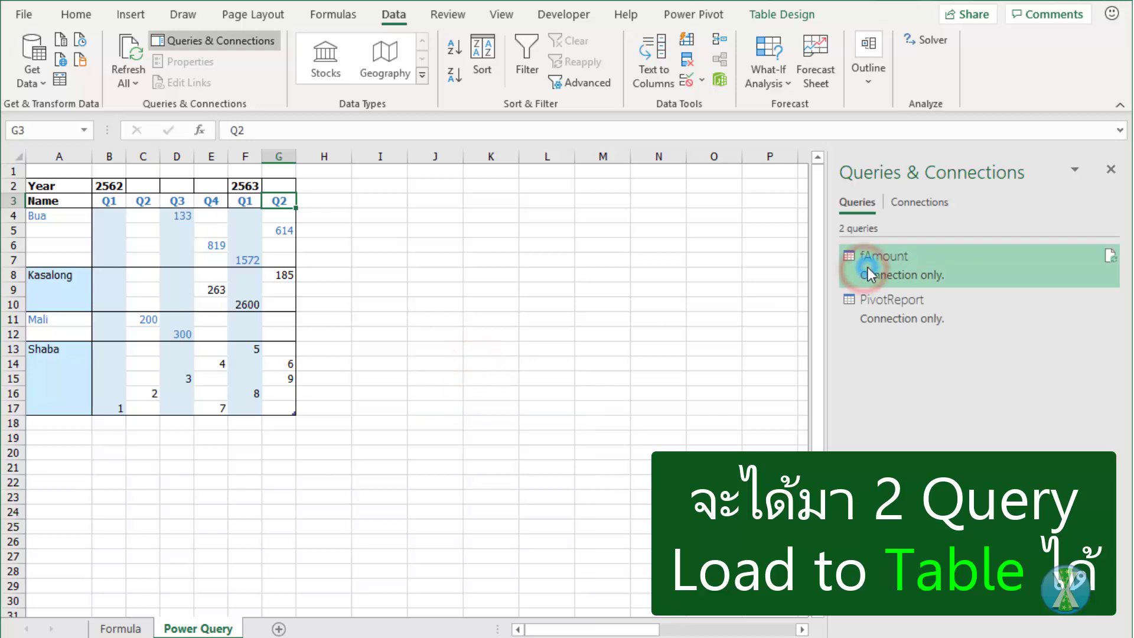
pyautogui.click(912, 402)
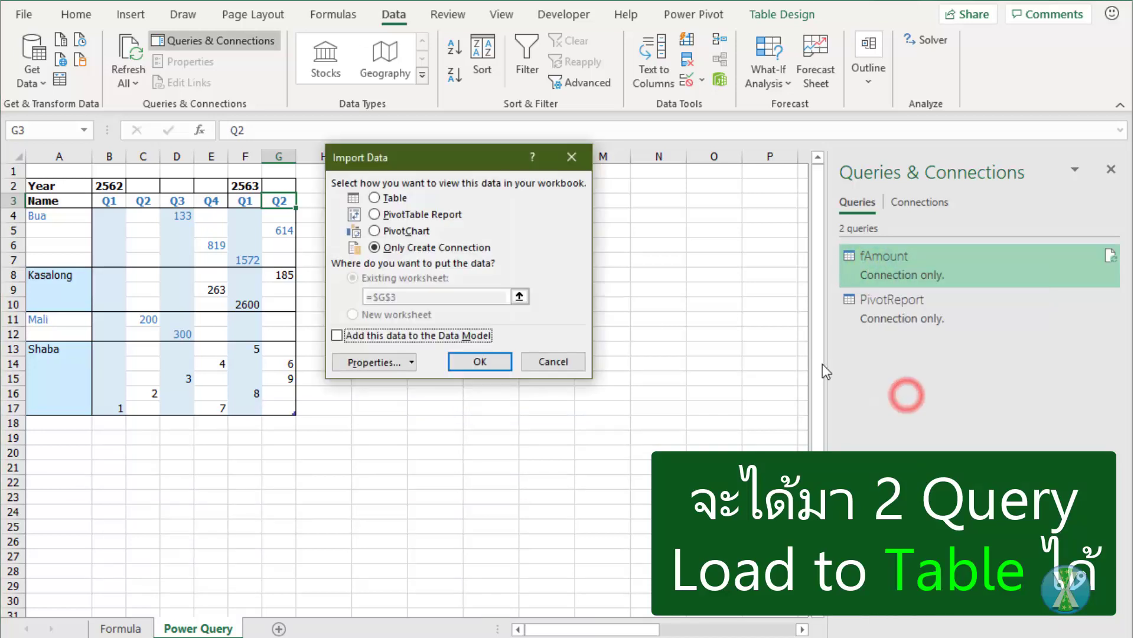
pyautogui.click(392, 199)
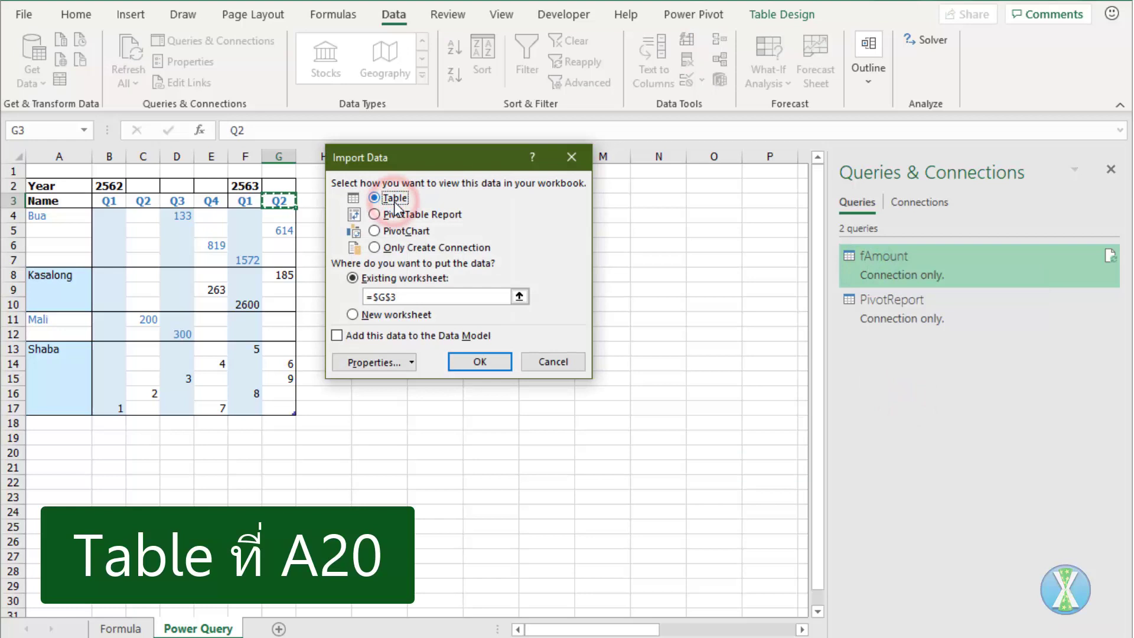
pyautogui.moveTo(419, 170)
pyautogui.mouseDown()
pyautogui.moveTo(574, 210)
pyautogui.moveTo(531, 315)
pyautogui.mouseUp()
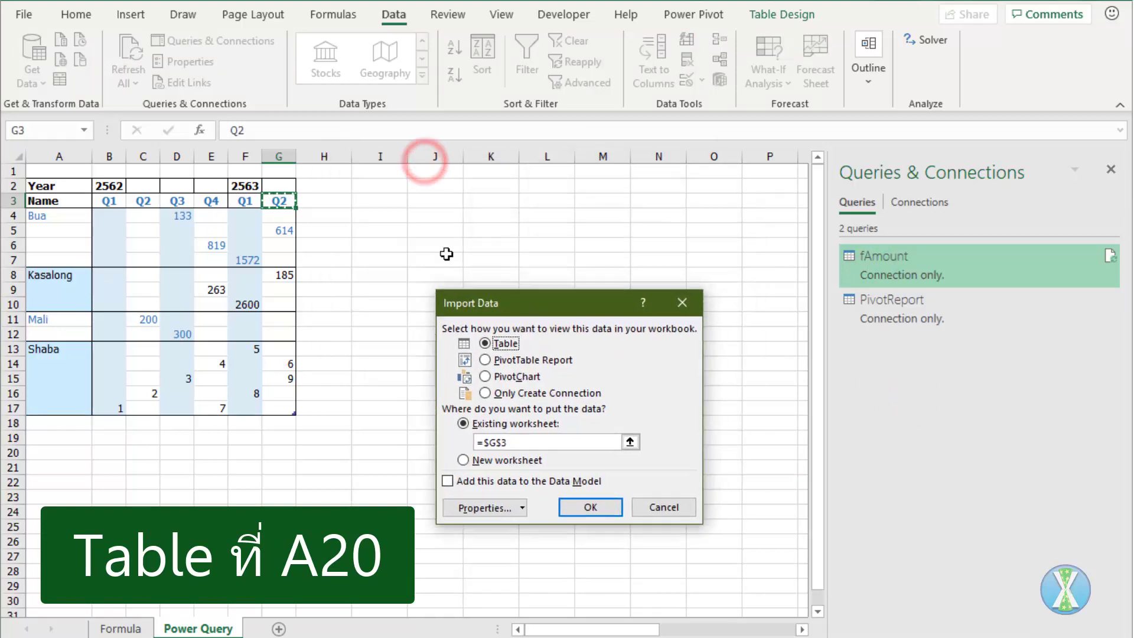
pyautogui.click(57, 454)
pyautogui.click(590, 507)
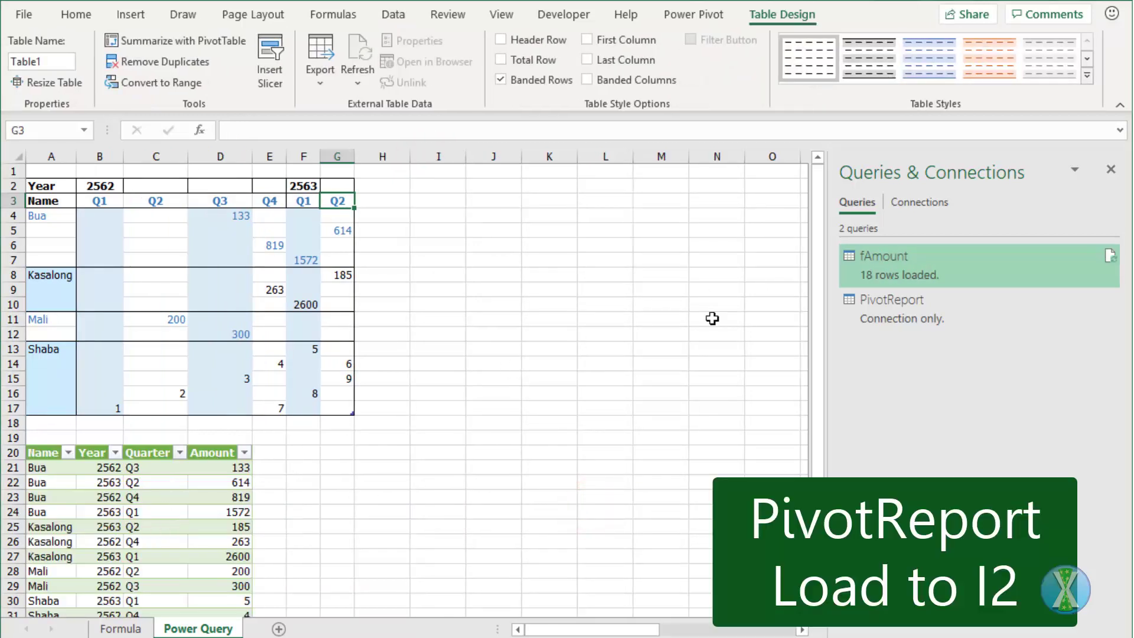
# Step: Load PivotReport as a table at I2 and close the Queries & Connections pane
pyautogui.click(875, 321)
pyautogui.rightClick(877, 322)
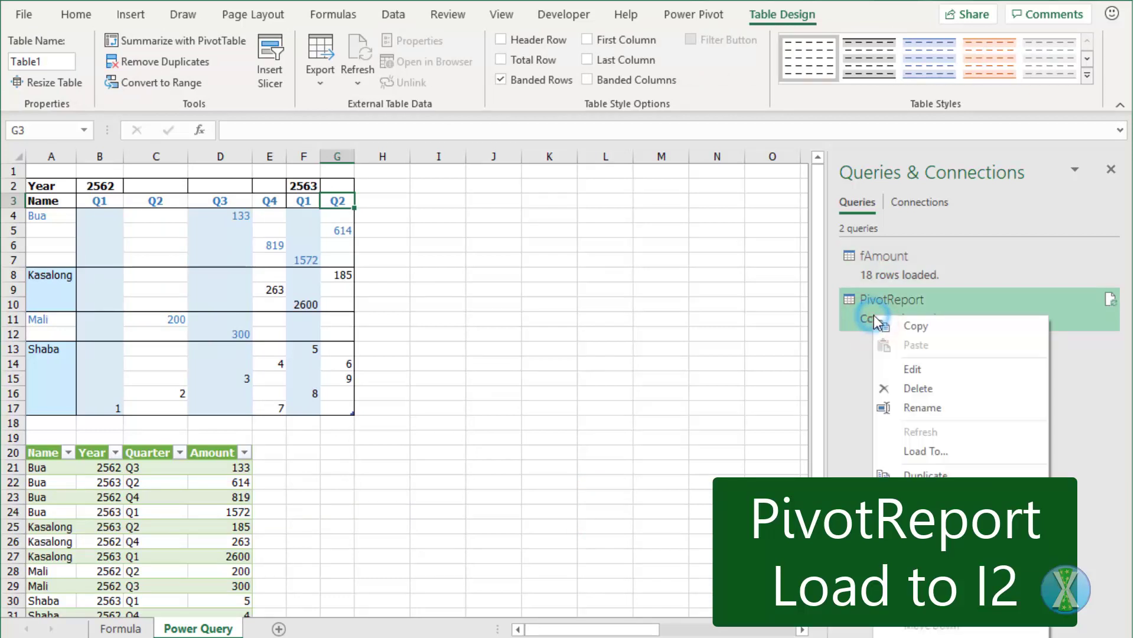
pyautogui.click(919, 450)
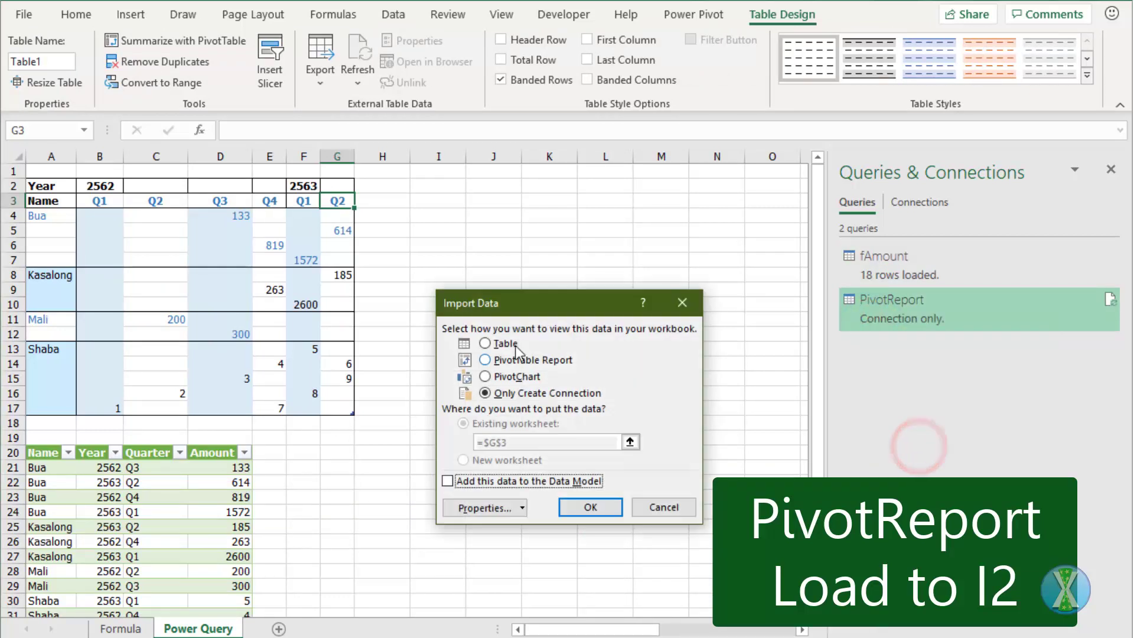
pyautogui.click(495, 343)
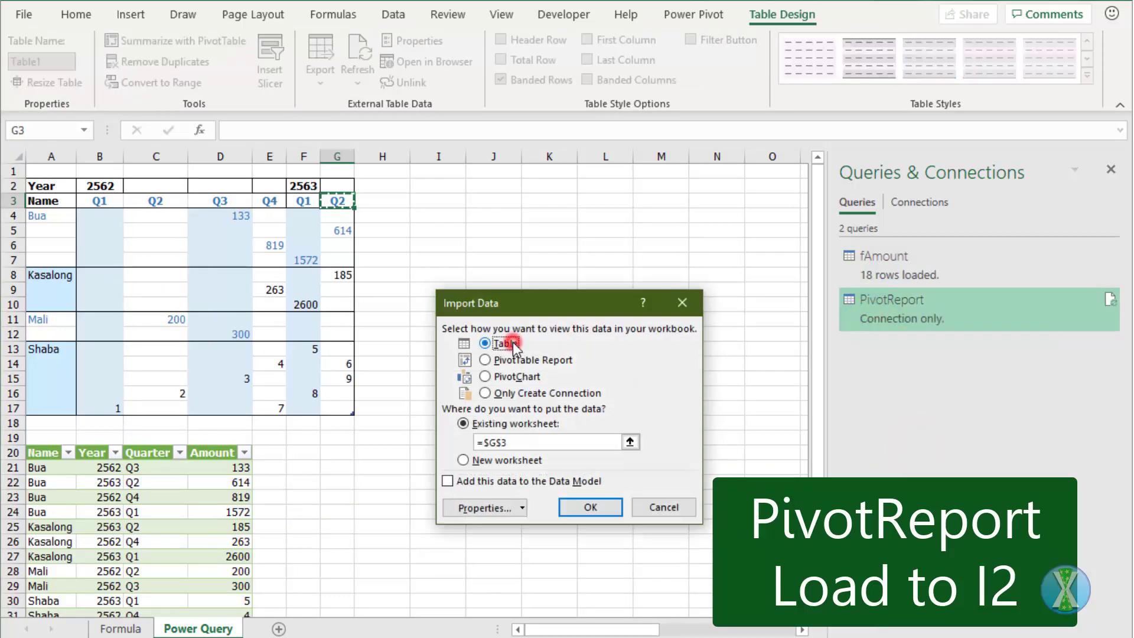
pyautogui.click(438, 186)
pyautogui.click(587, 508)
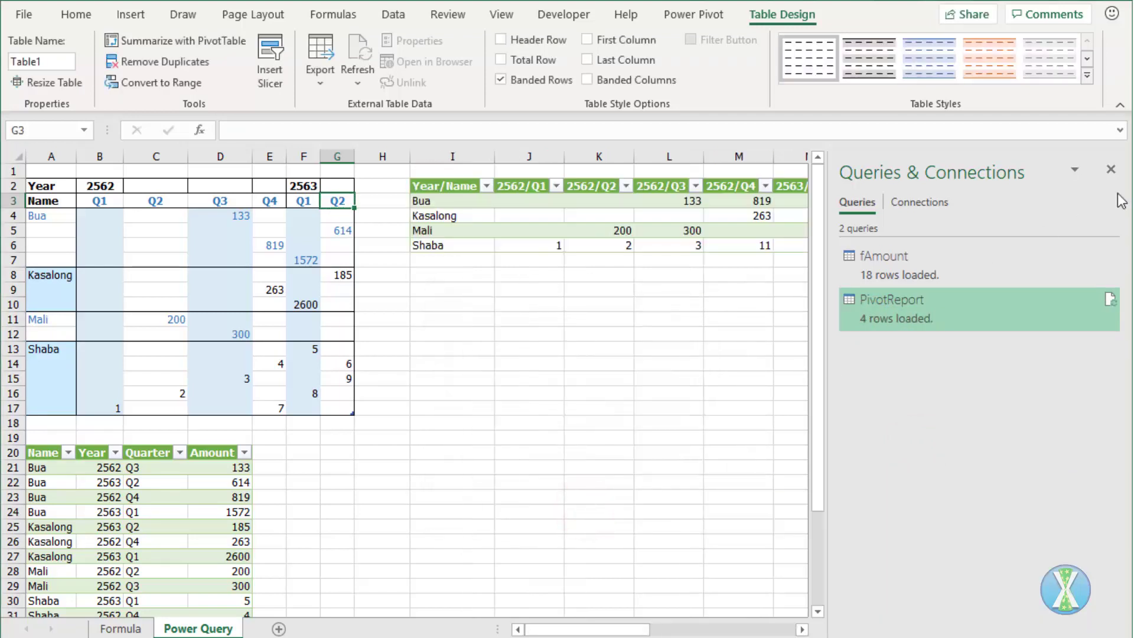
pyautogui.click(1110, 173)
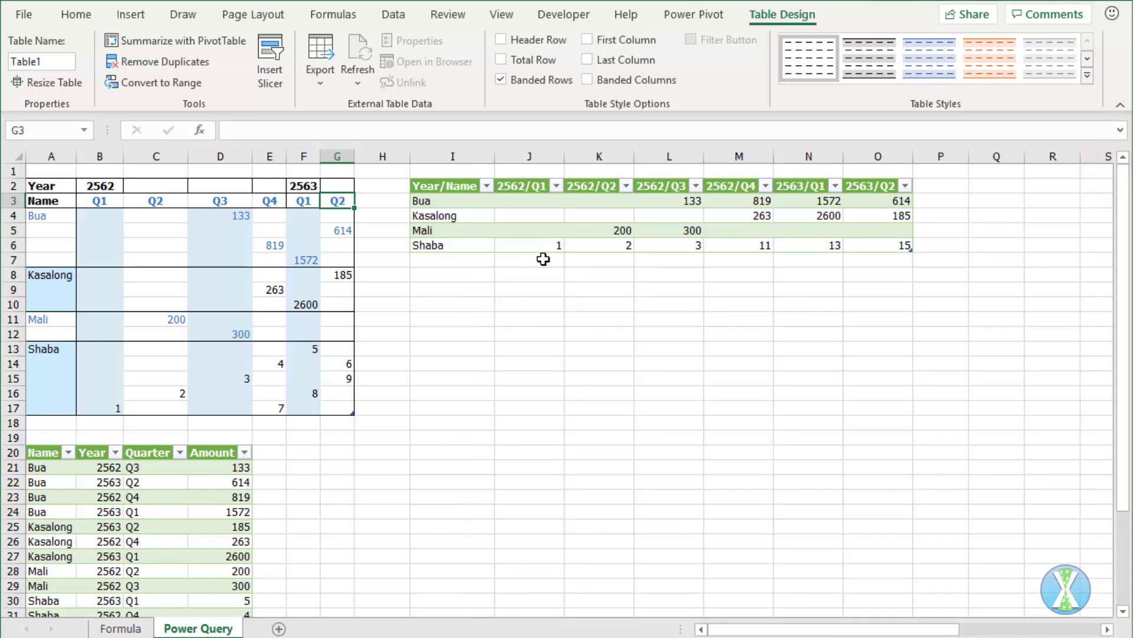
pyautogui.click(532, 216)
# Step: Hide PivotReport's filter buttons and start a PivotTable from fAmount located at I10
pyautogui.click(690, 40)
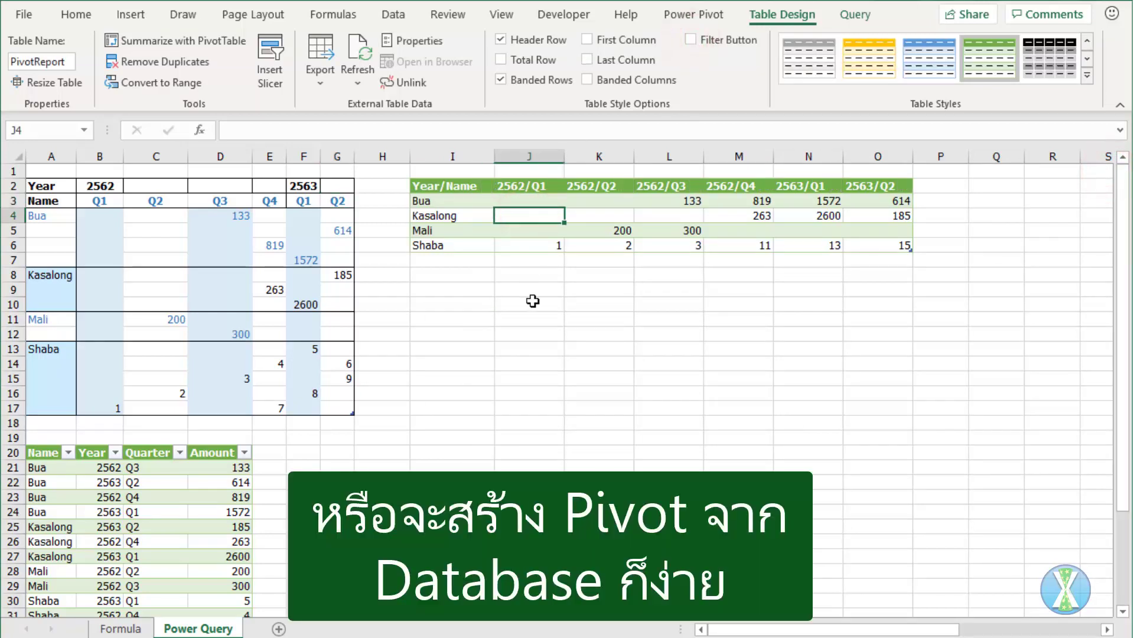
pyautogui.click(243, 478)
pyautogui.hotkey('alt', 'n')
pyautogui.press('v')
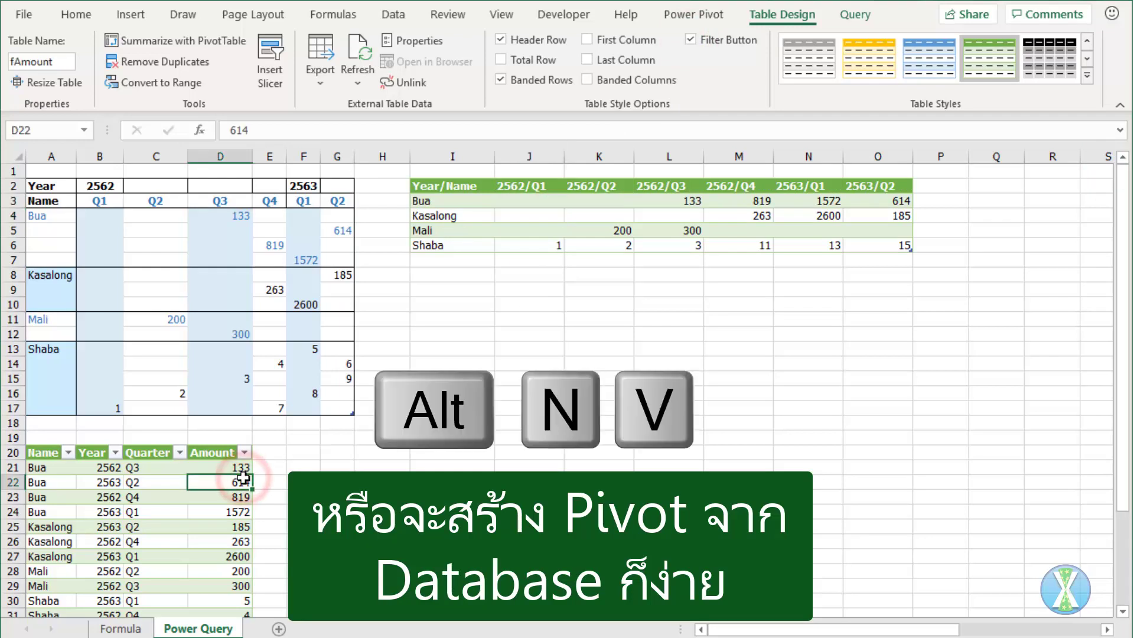
pyautogui.click(131, 14)
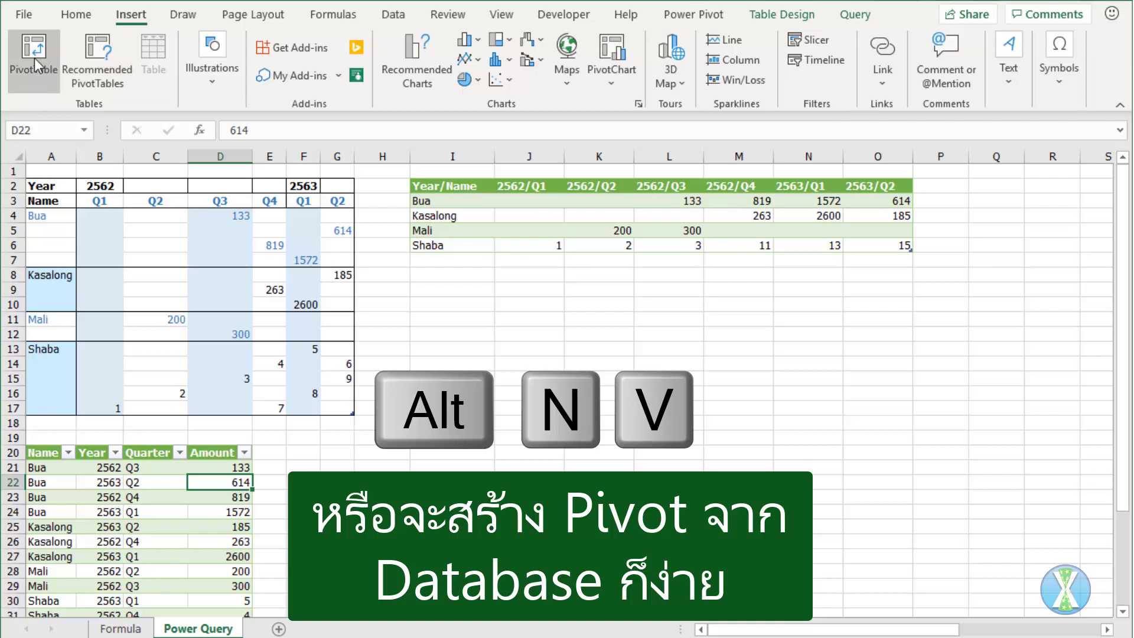
pyautogui.click(35, 62)
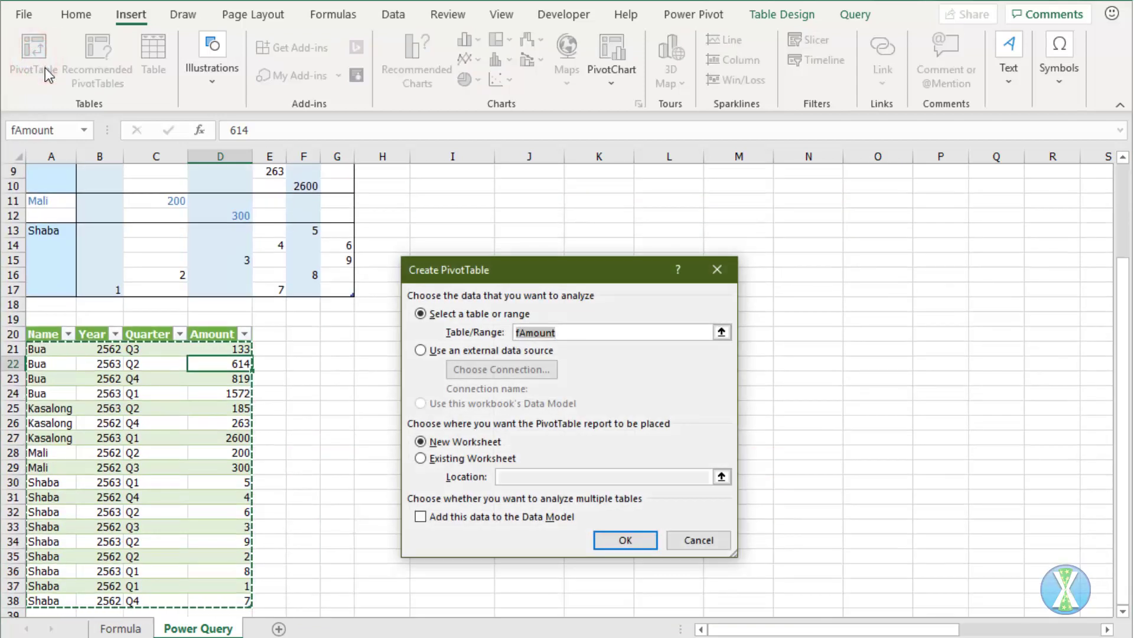
pyautogui.click(421, 458)
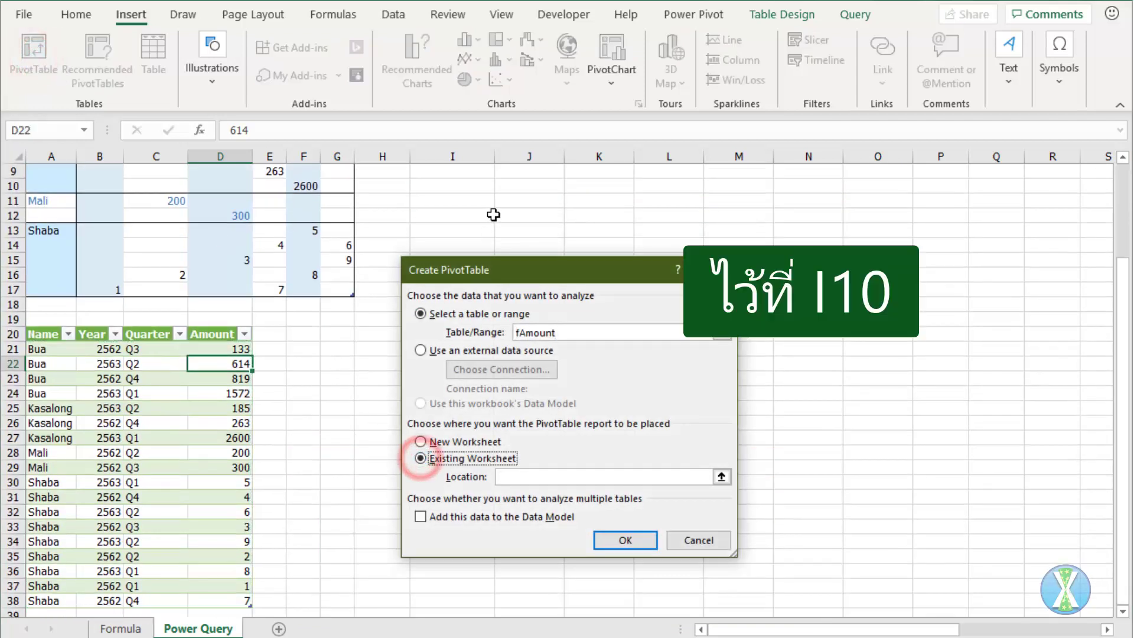
pyautogui.scroll(2, 470, 223)
pyautogui.moveTo(460, 271)
pyautogui.mouseDown()
pyautogui.moveTo(507, 376)
pyautogui.moveTo(556, 313)
pyautogui.mouseUp()
pyautogui.click(437, 277)
# Step: Create the PivotTable with Name in Rows, Year then Quarter in Columns, and Sum of Amount
pyautogui.click(678, 577)
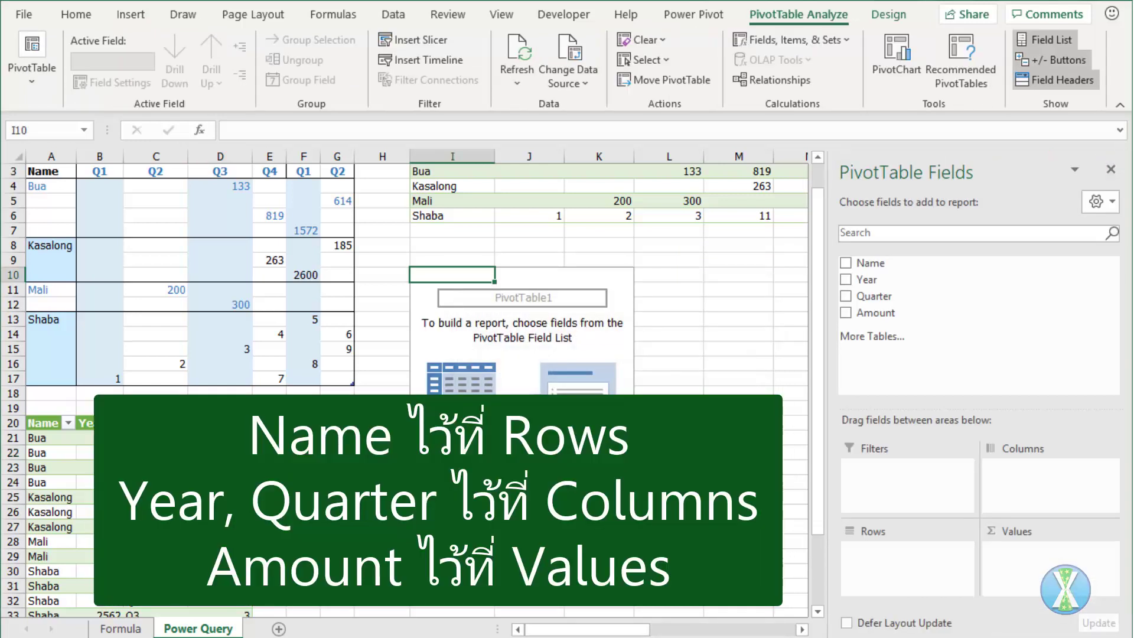
pyautogui.click(845, 263)
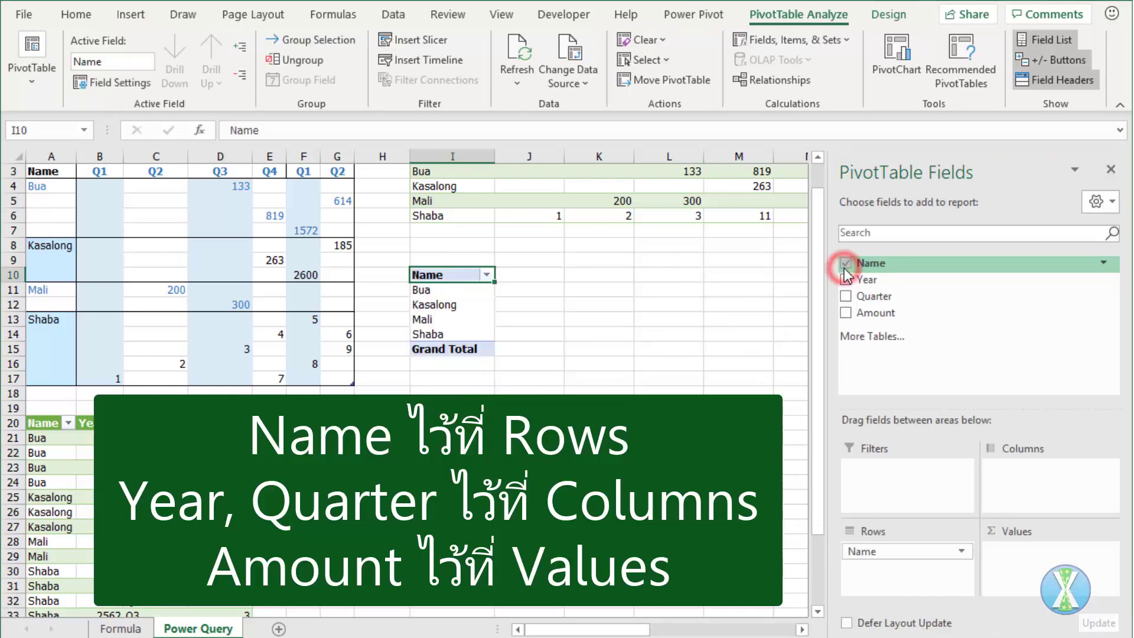
pyautogui.moveTo(861, 279); pyautogui.dragTo(998, 470)
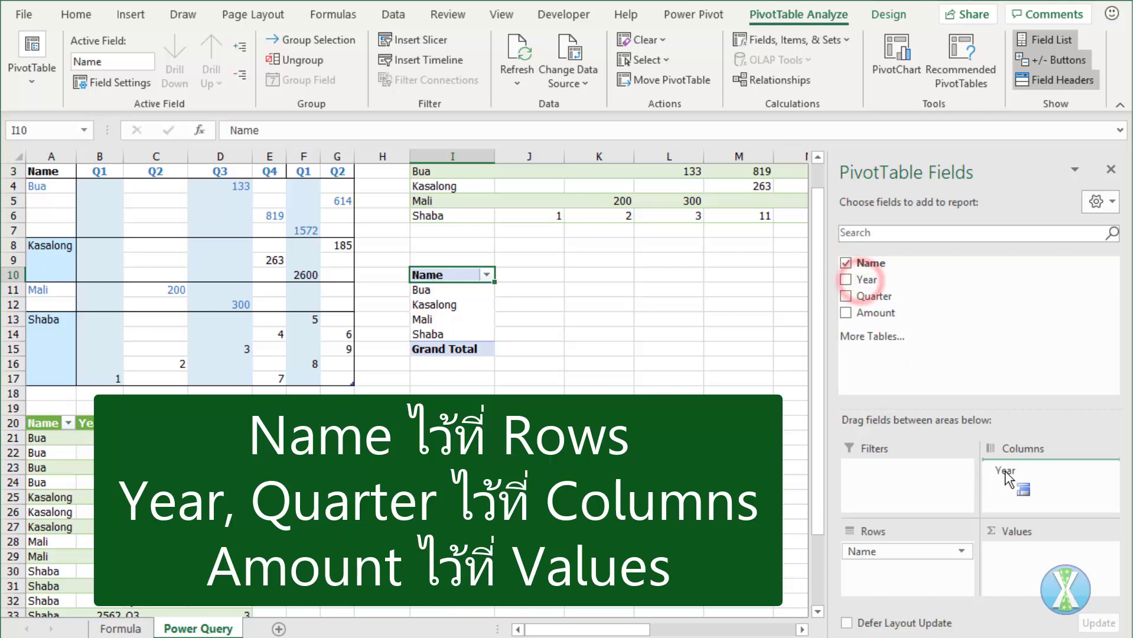
pyautogui.click(845, 296)
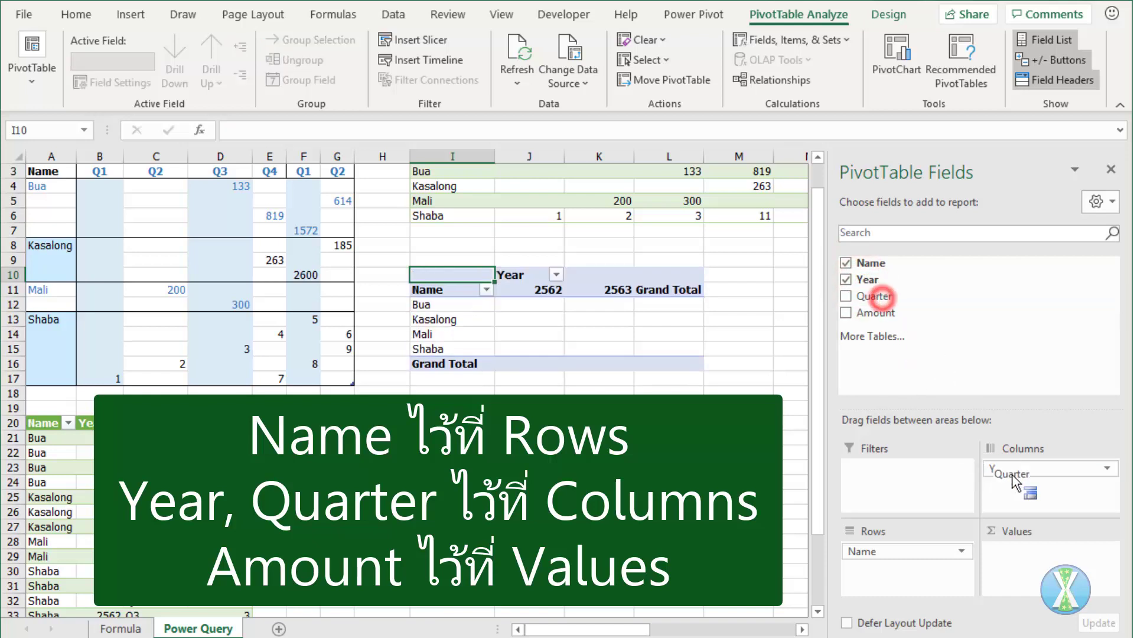
pyautogui.moveTo(880, 318); pyautogui.dragTo(1010, 552)
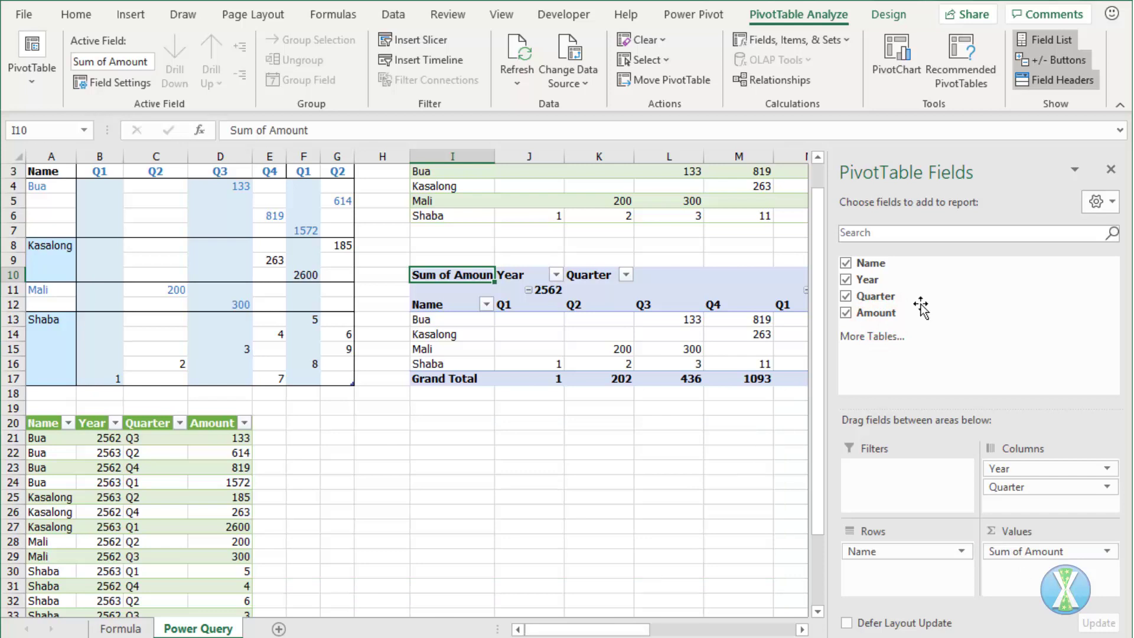
pyautogui.click(1108, 170)
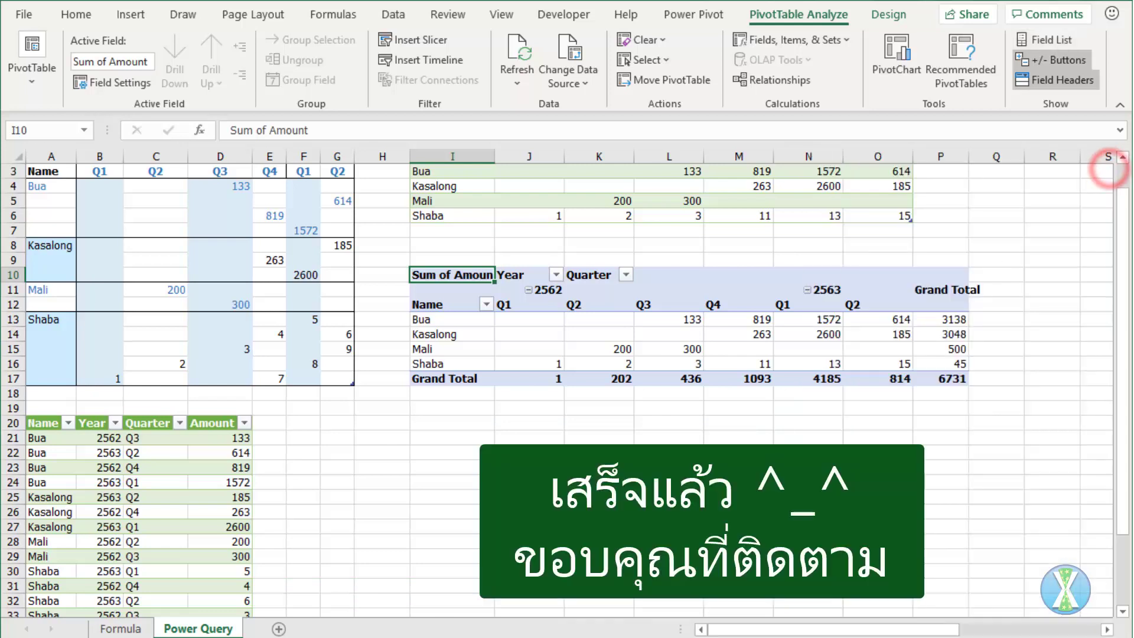
pyautogui.scroll(1, 826, 354)
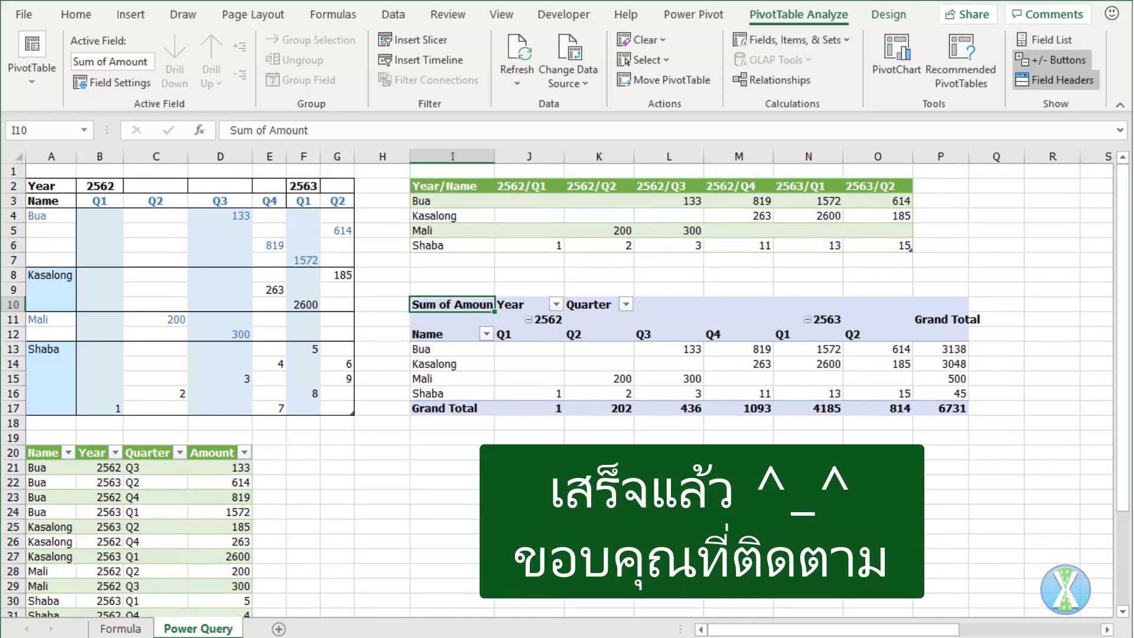